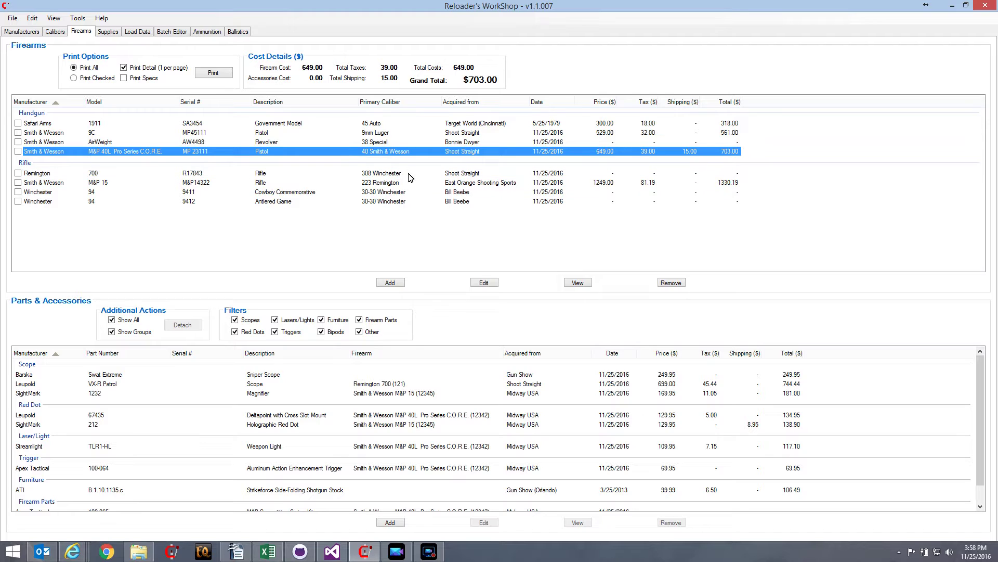
# - Review the cost details of the listed handguns and rifles one by one, finishing on the Smith & Wesson M&P 15
pyautogui.click(384, 184)
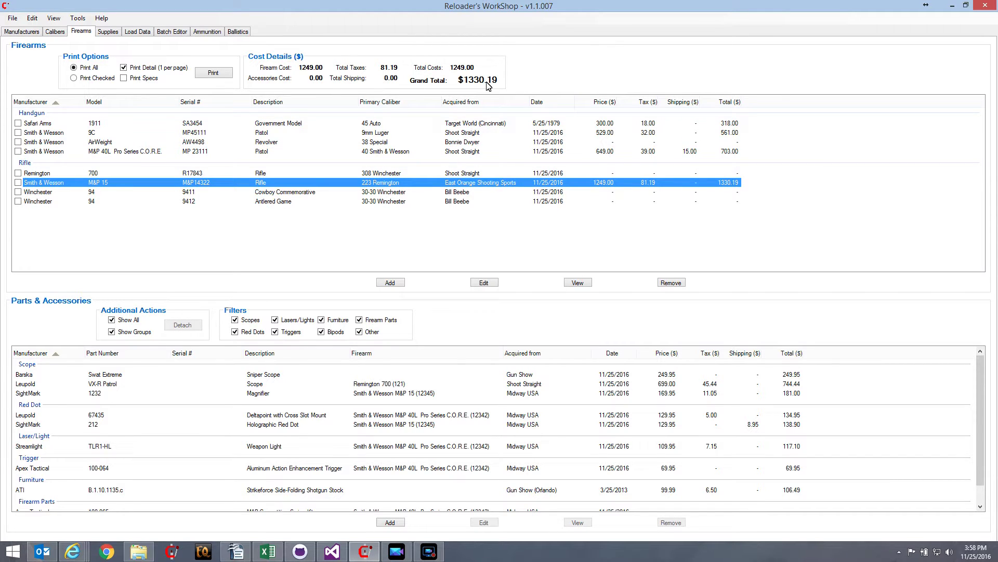
pyautogui.click(372, 134)
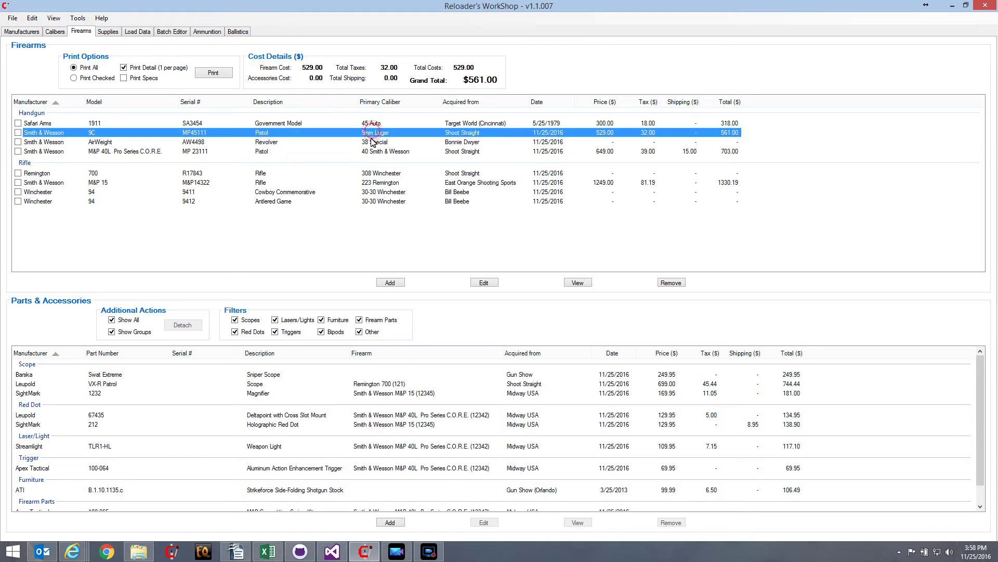
pyautogui.click(370, 142)
pyautogui.click(377, 152)
pyautogui.click(379, 174)
pyautogui.click(382, 184)
pyautogui.click(383, 201)
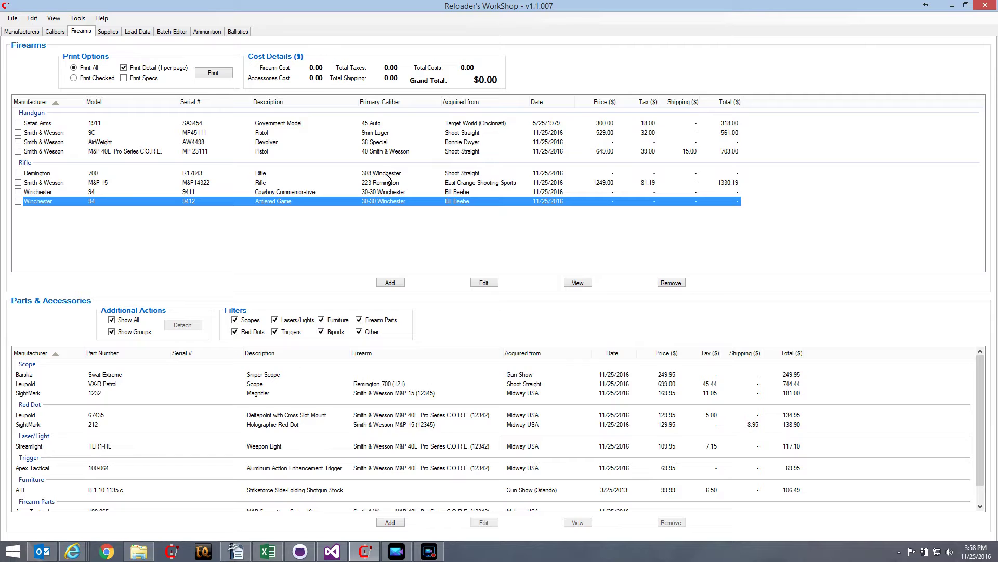
pyautogui.click(386, 174)
pyautogui.click(387, 183)
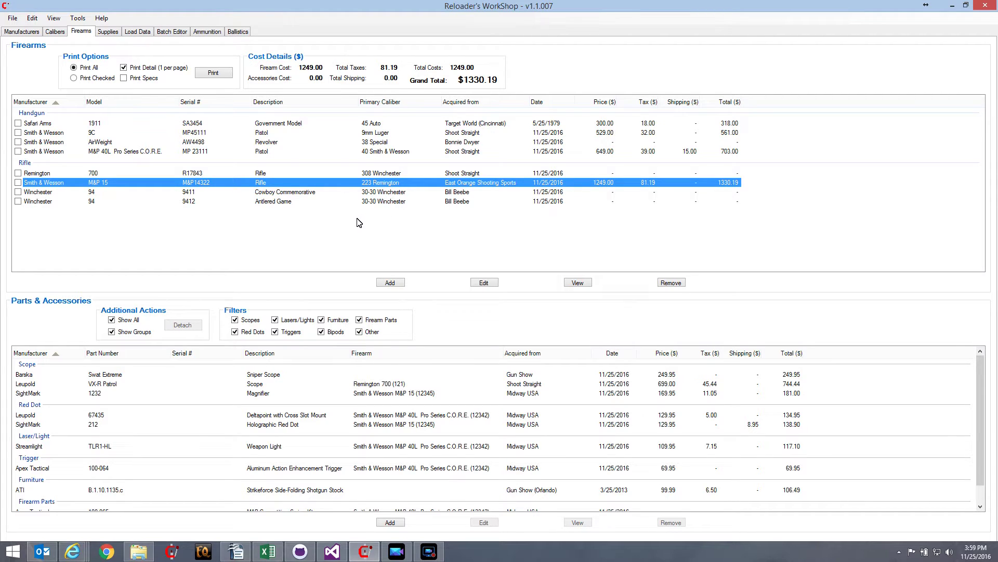
# - Look over the blank new-firearm form and the M&P 15's edit form with its firearm details, cancelling each without changes
pyautogui.click(392, 283)
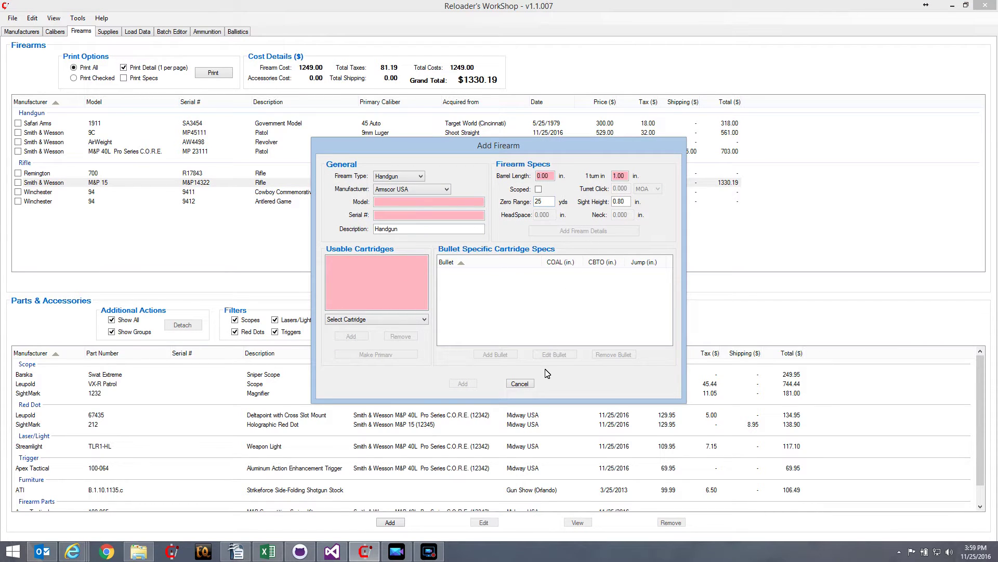
pyautogui.click(519, 385)
pyautogui.click(491, 285)
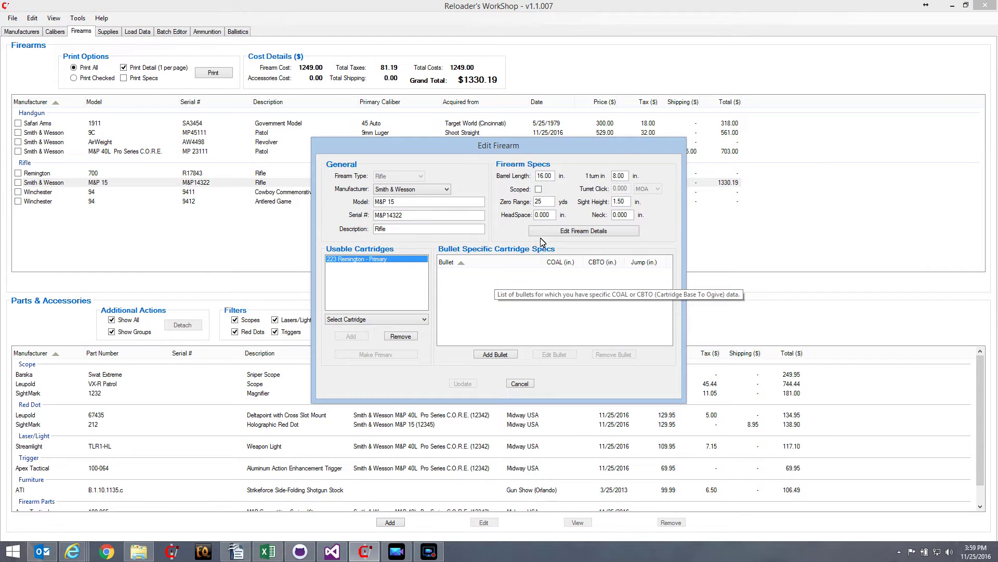
pyautogui.click(582, 232)
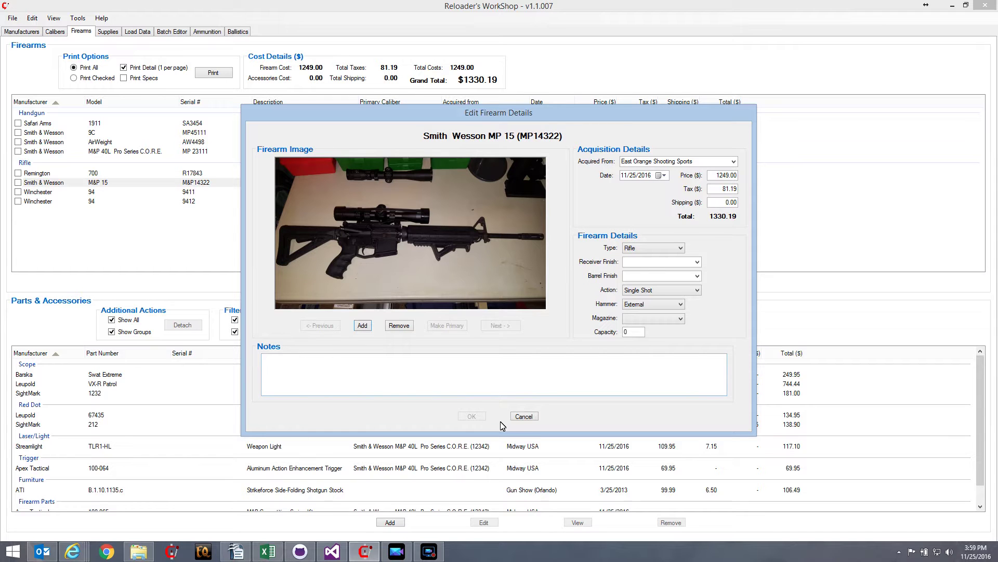
pyautogui.click(526, 416)
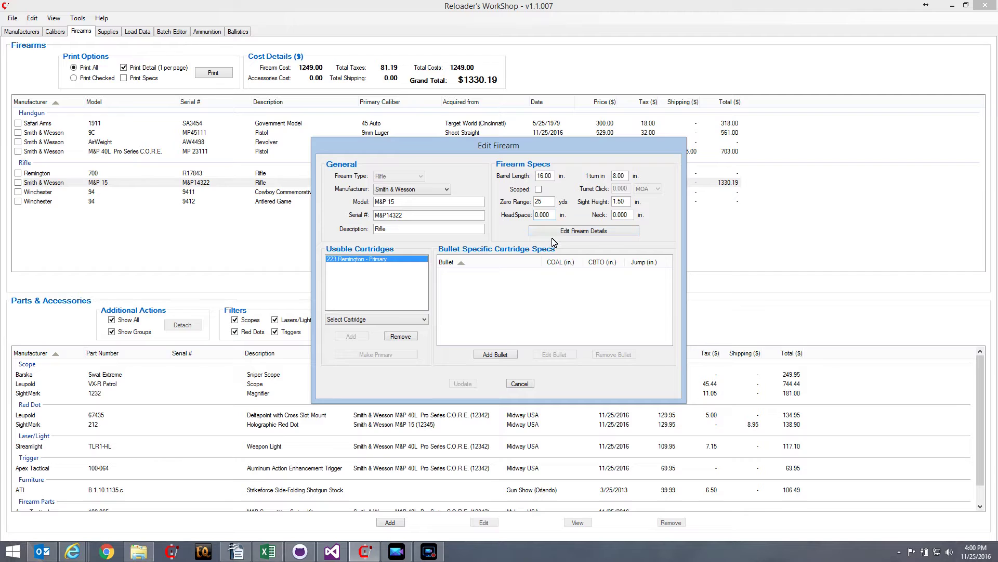
pyautogui.click(519, 384)
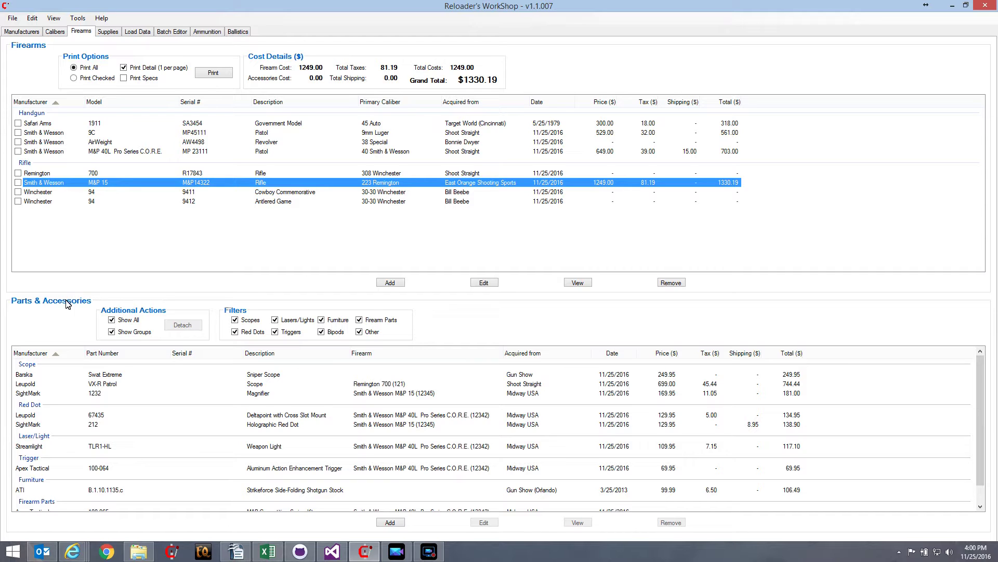
# - Examine the full parts and accessories list, comparing it with and without grouping by accessory type, and leave it grouped
pyautogui.click(147, 418)
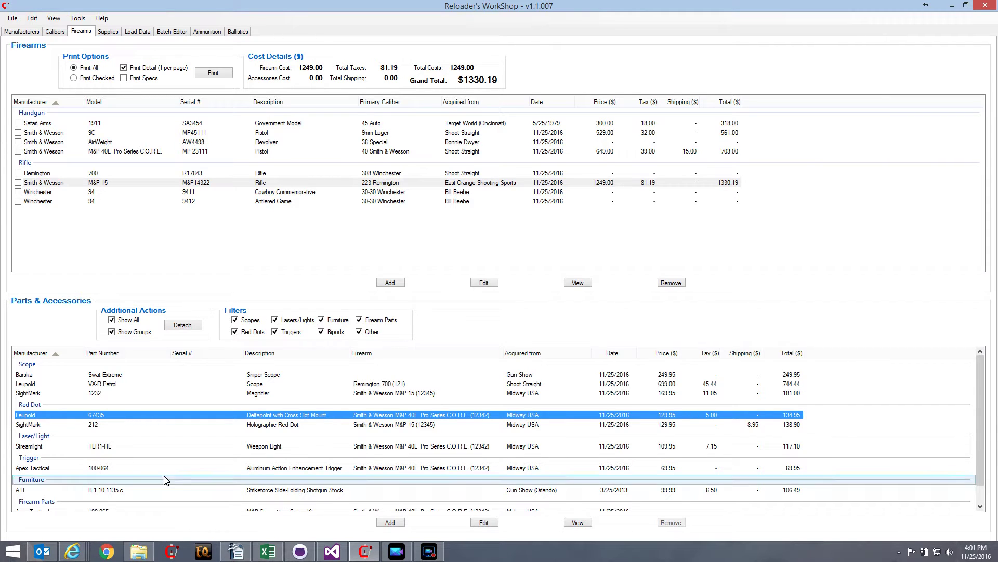
pyautogui.scroll(-1, 163, 455)
pyautogui.scroll(1, 169, 452)
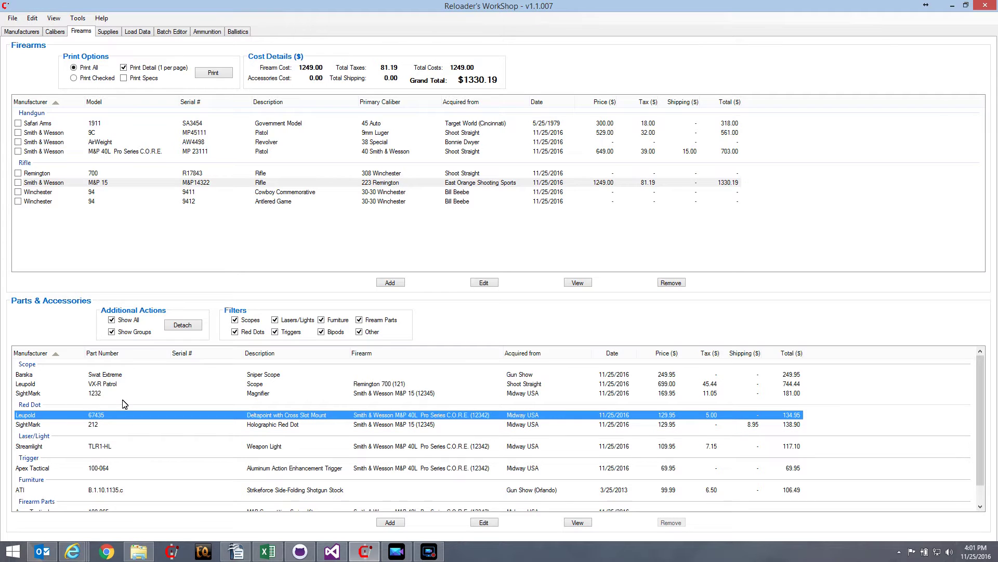
pyautogui.click(111, 332)
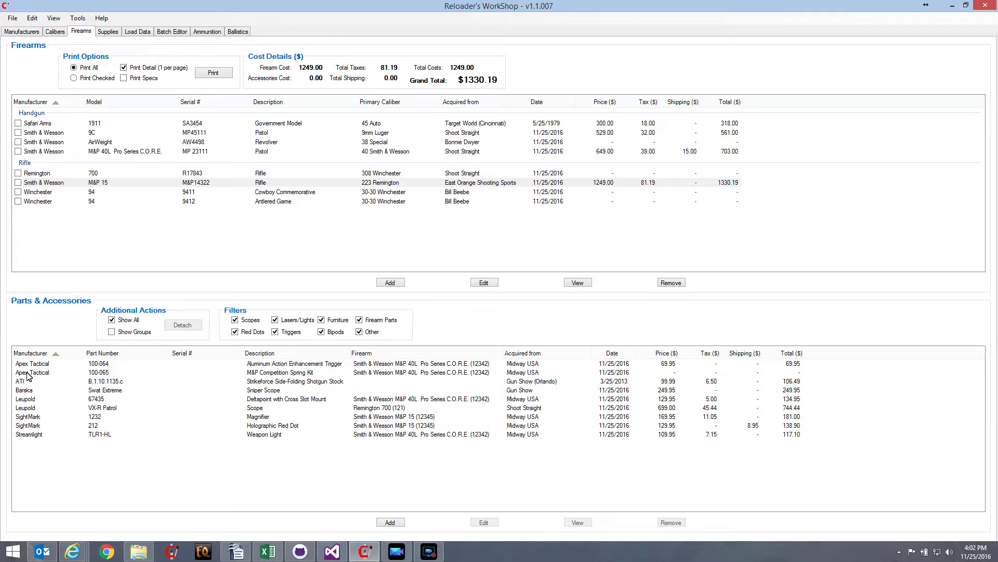
pyautogui.click(112, 333)
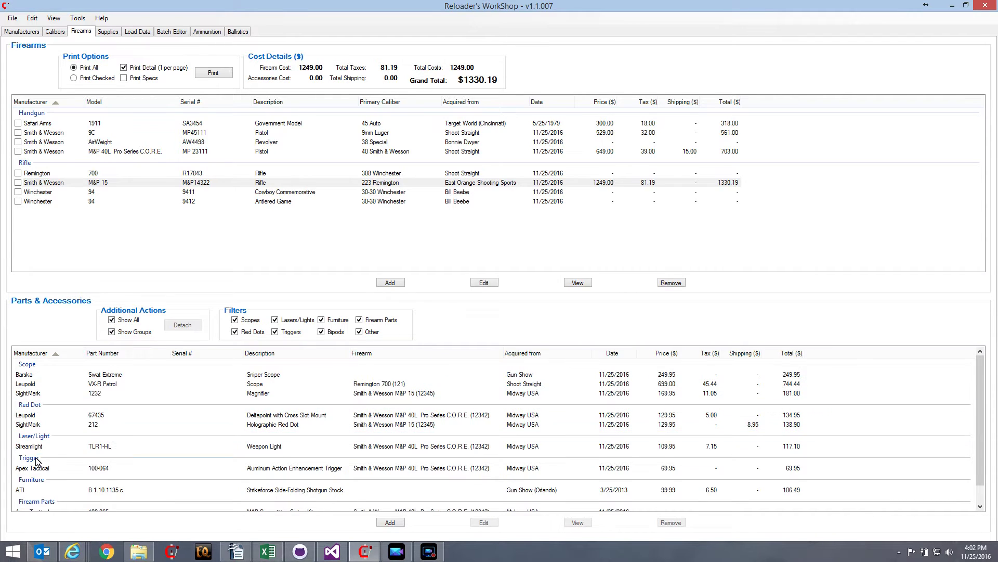
pyautogui.scroll(-1, 104, 476)
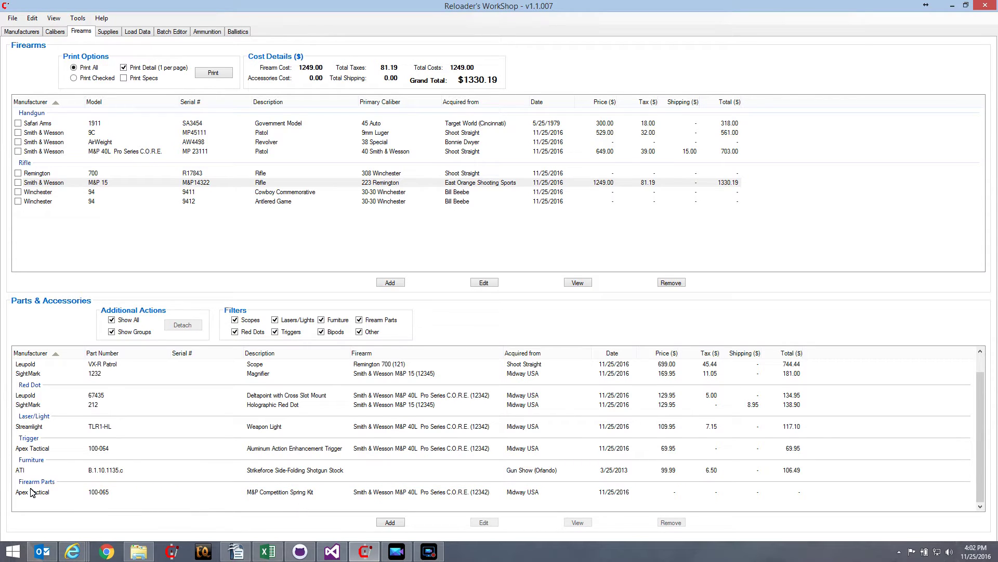
pyautogui.click(114, 332)
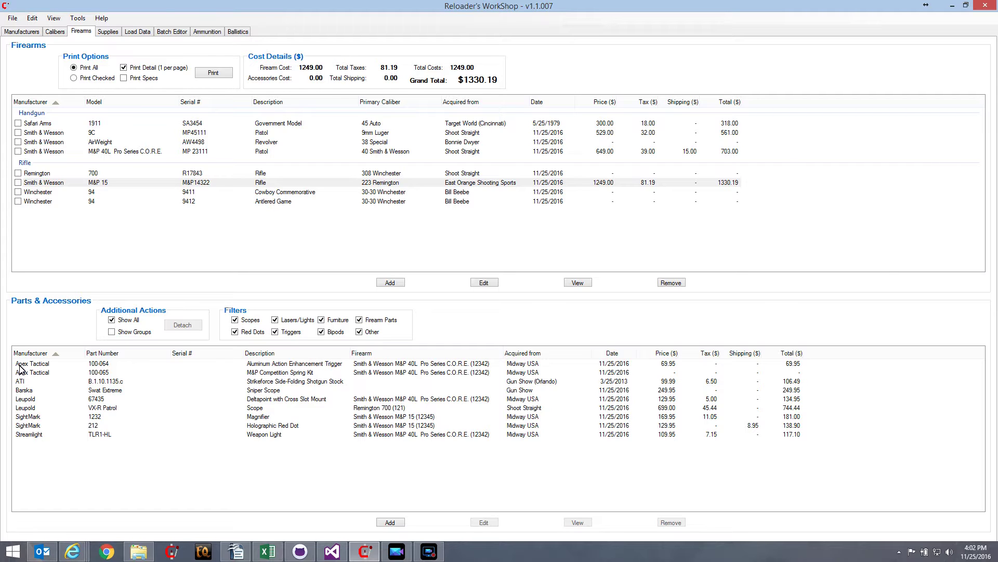
pyautogui.click(112, 333)
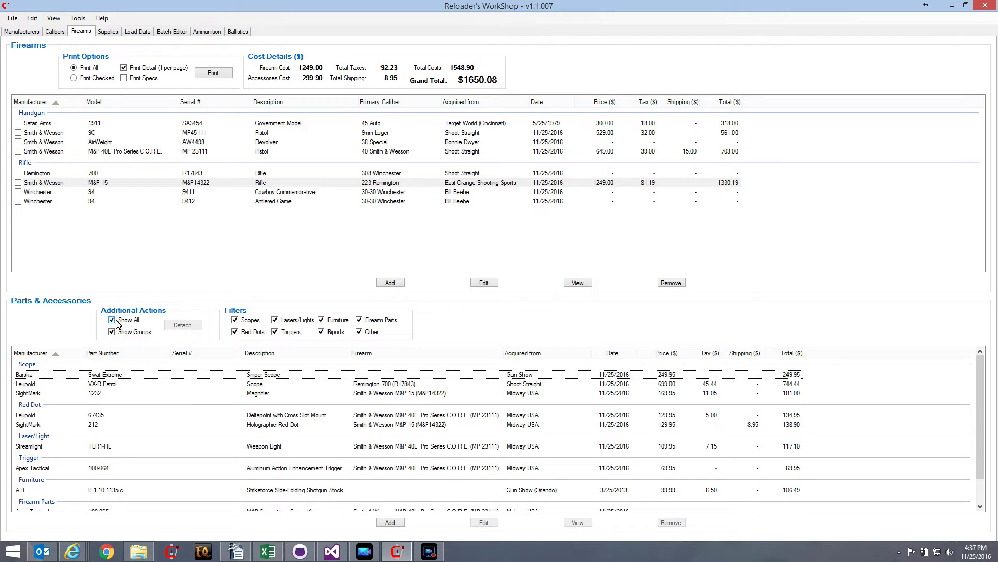
# - Limit the parts list to accessories attached to the M&P 15, compare it grouped and ungrouped, and leave grouping off
pyautogui.click(113, 320)
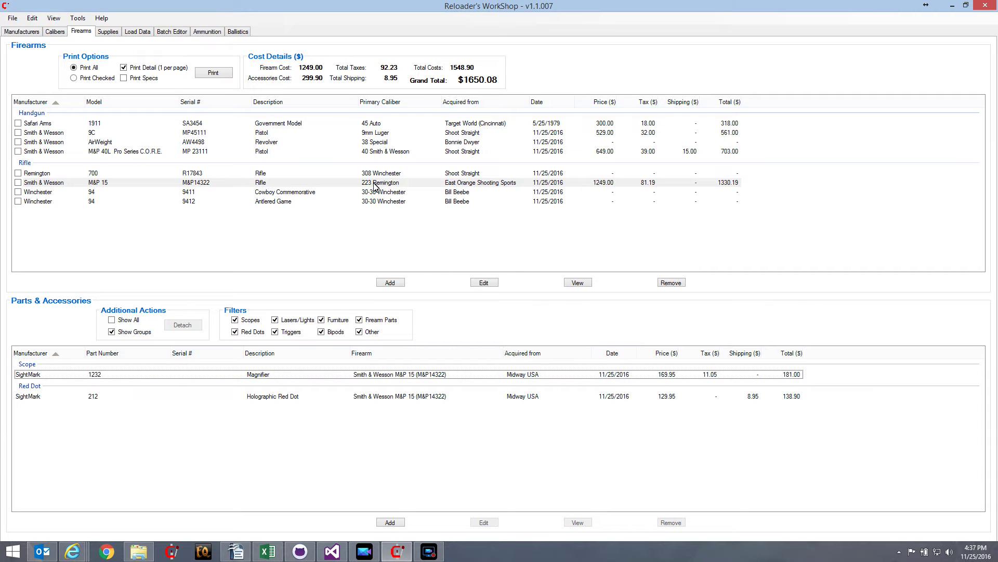
pyautogui.click(64, 184)
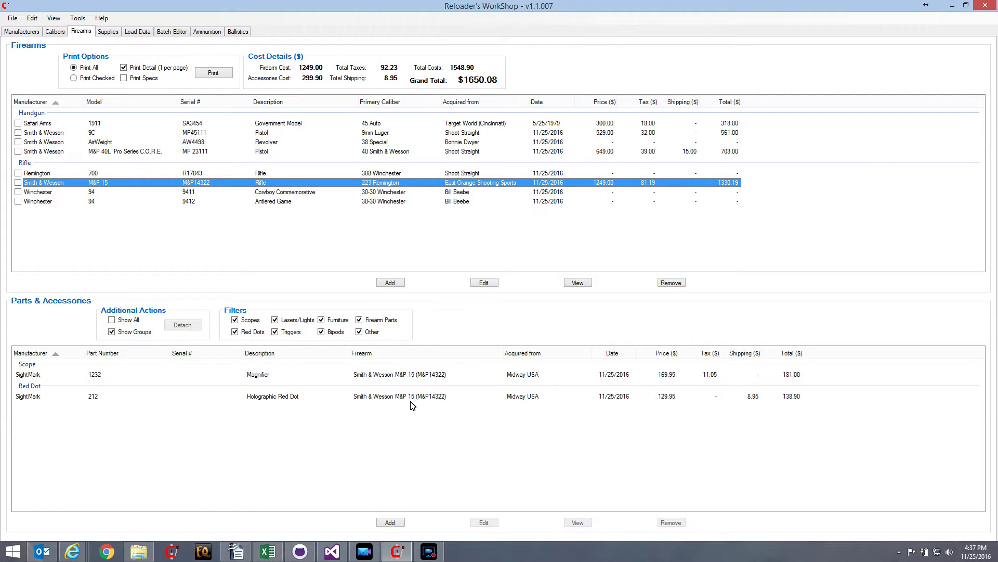
pyautogui.click(112, 332)
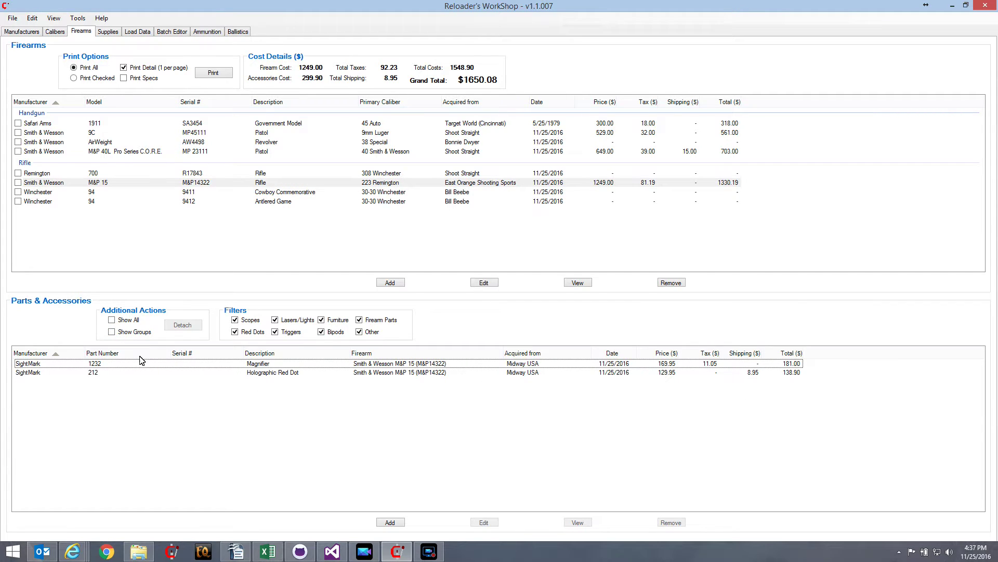
pyautogui.click(112, 332)
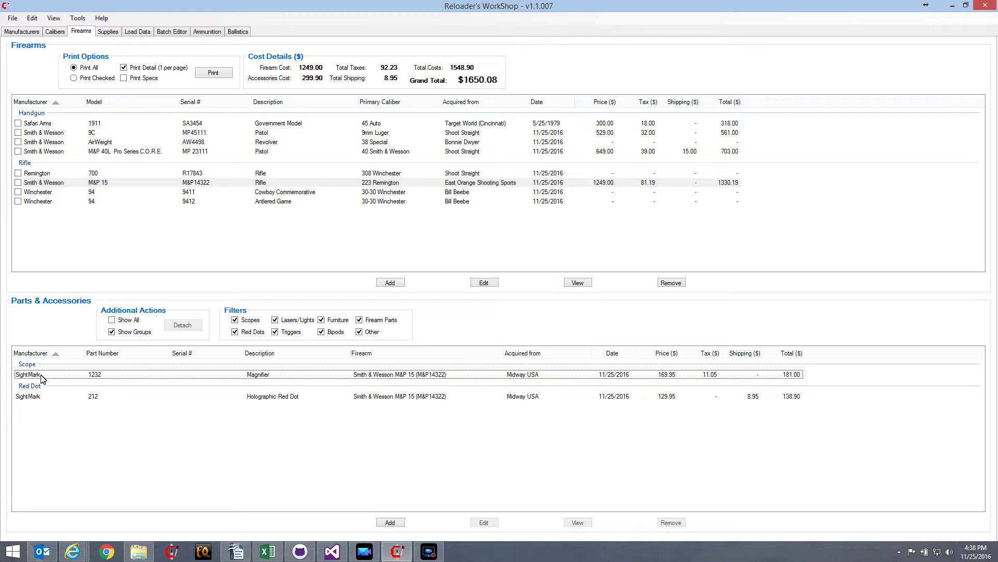
pyautogui.click(112, 332)
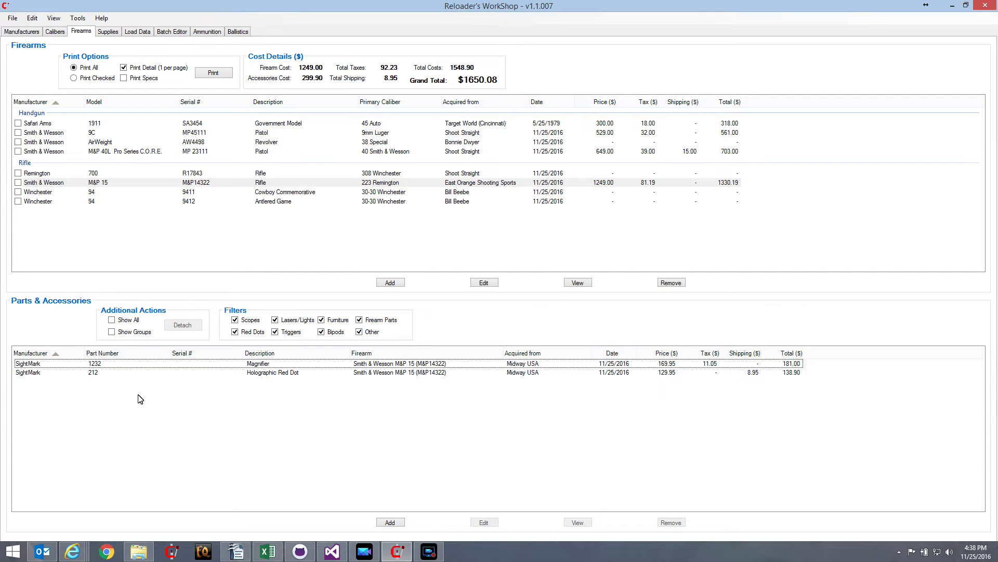
pyautogui.click(113, 332)
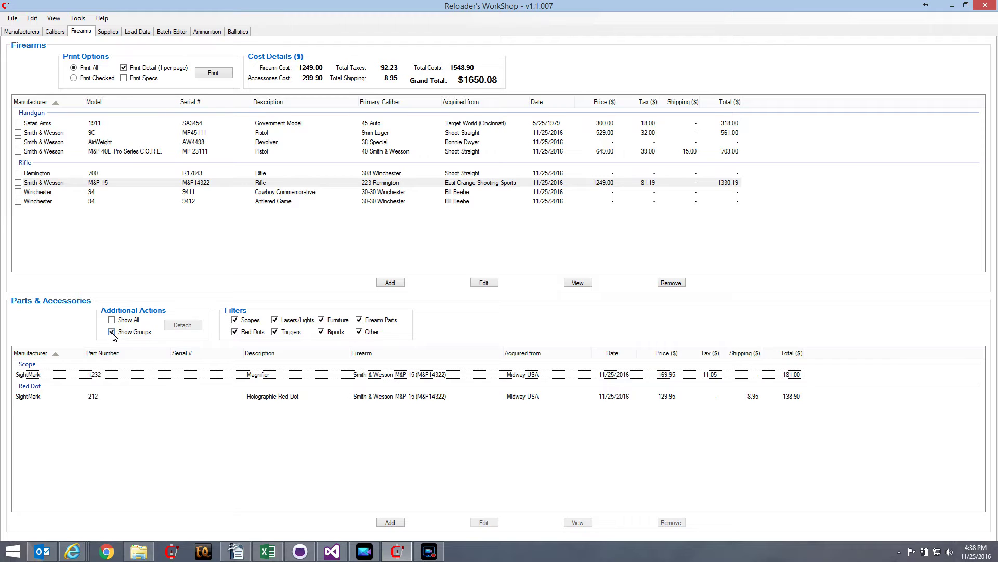
pyautogui.click(111, 332)
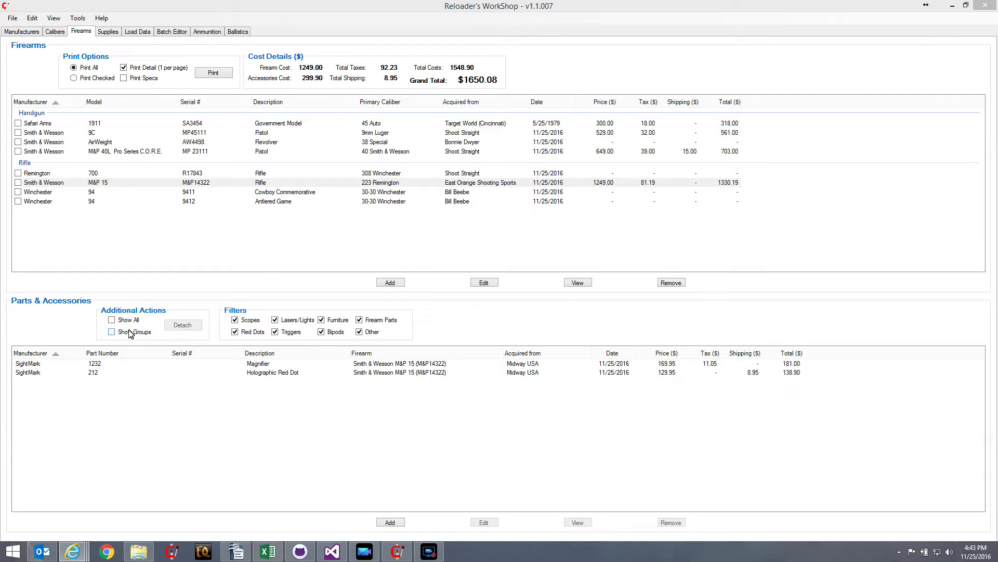
# - Examine each firearm's attached accessories and combined costs across the handguns and rifles, finishing on the M&P 40L Pro Series C.O.R.E
pyautogui.click(274, 125)
pyautogui.click(262, 134)
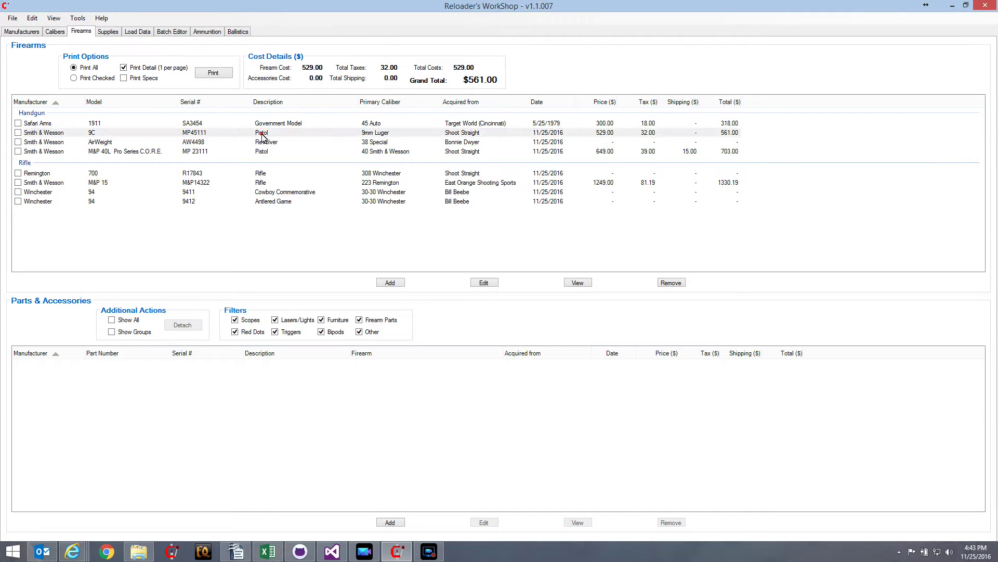
pyautogui.click(262, 143)
pyautogui.click(263, 152)
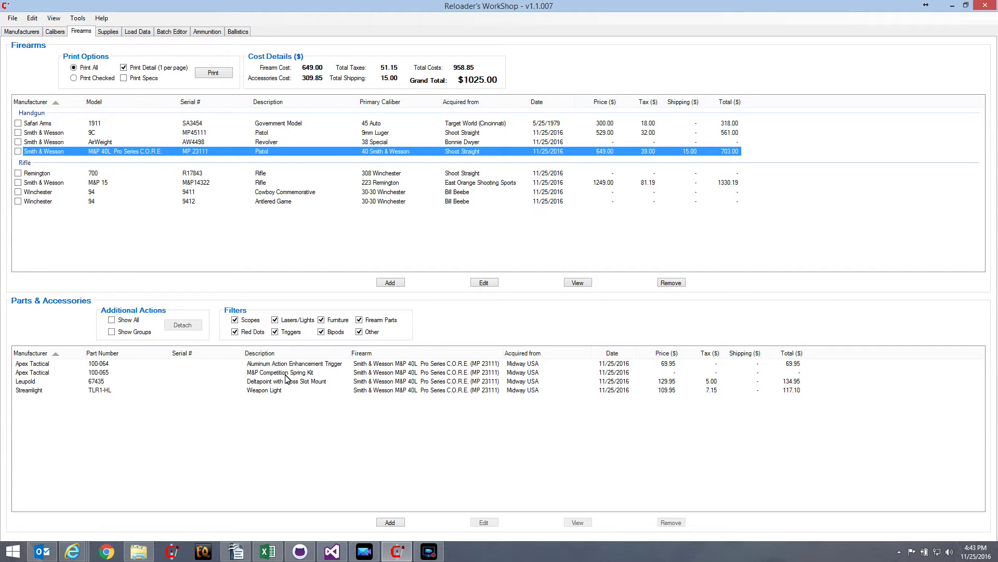
pyautogui.click(395, 173)
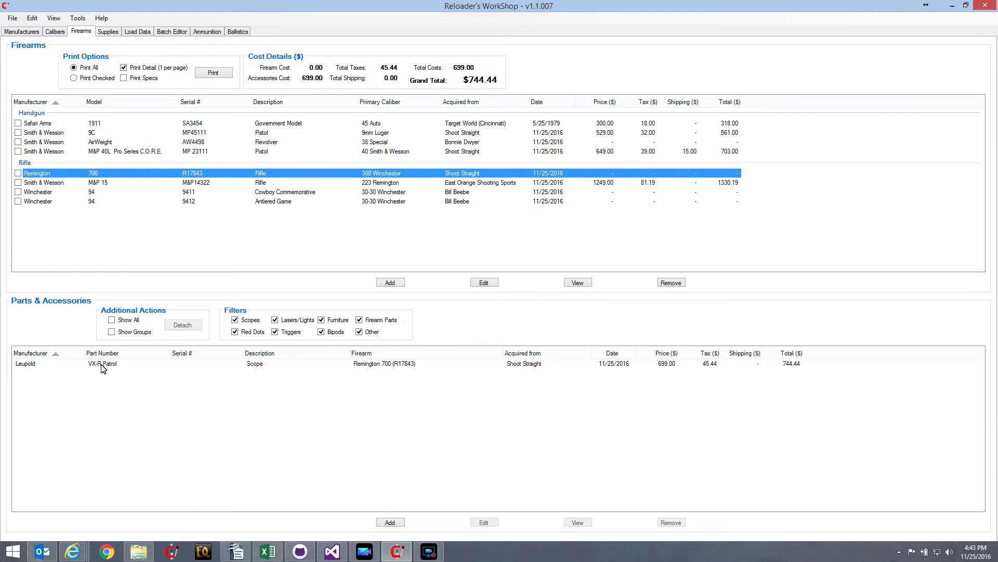
pyautogui.click(385, 183)
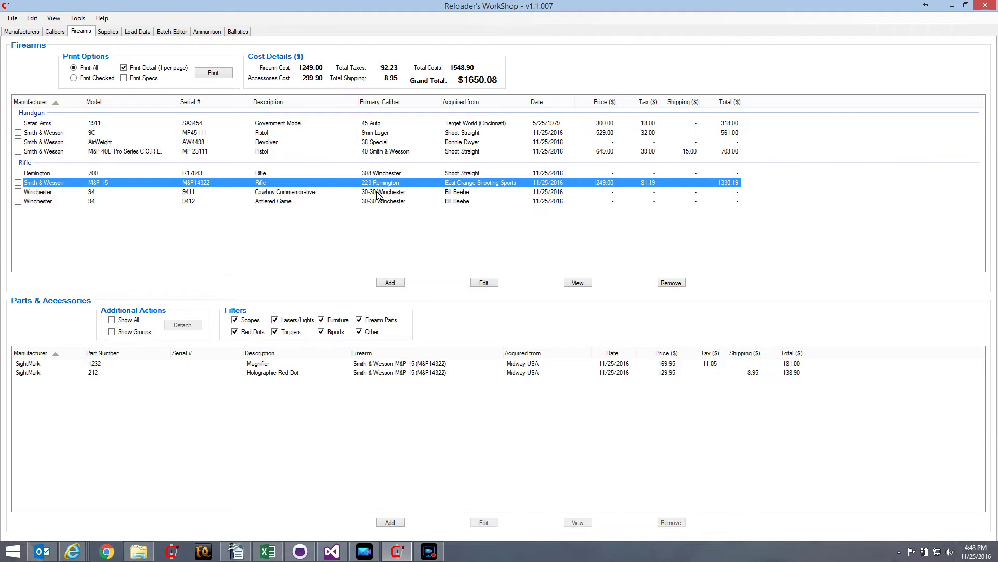
pyautogui.click(379, 192)
pyautogui.click(383, 201)
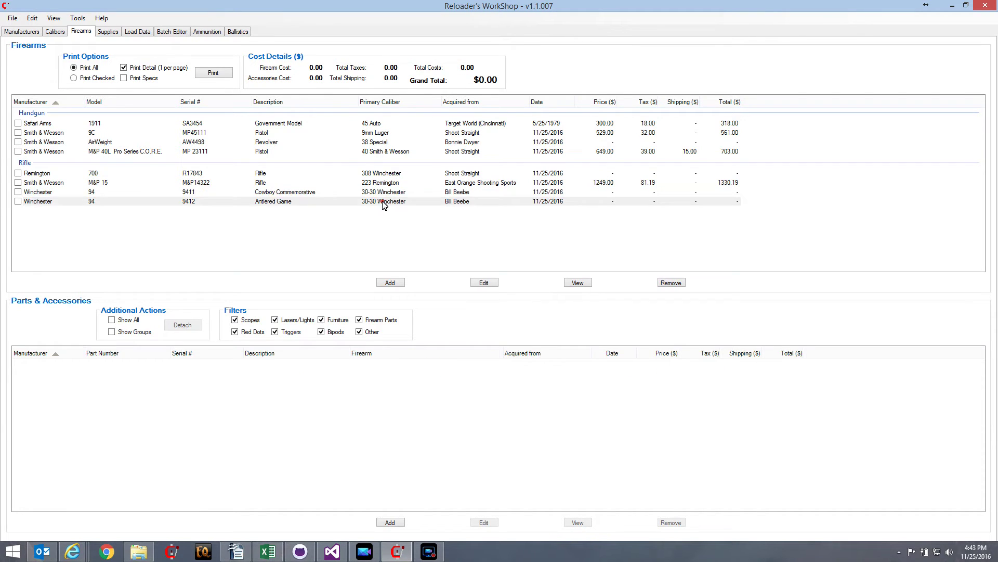
pyautogui.click(384, 193)
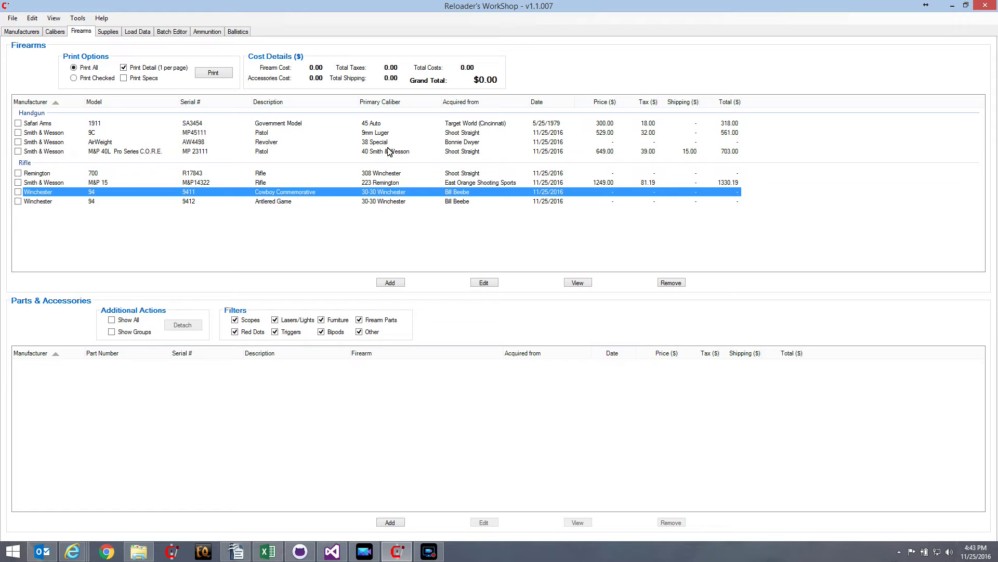
pyautogui.click(373, 123)
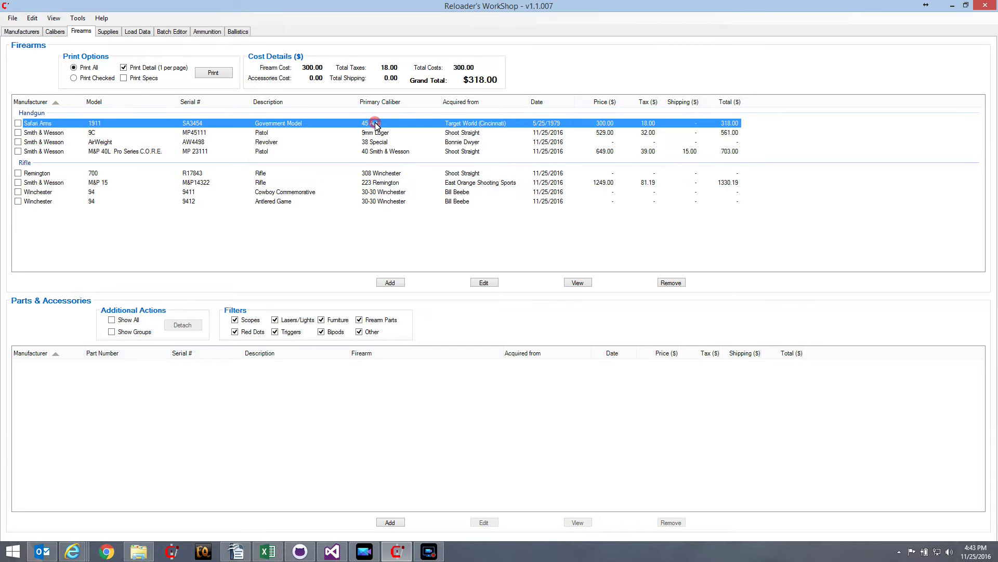
pyautogui.click(372, 153)
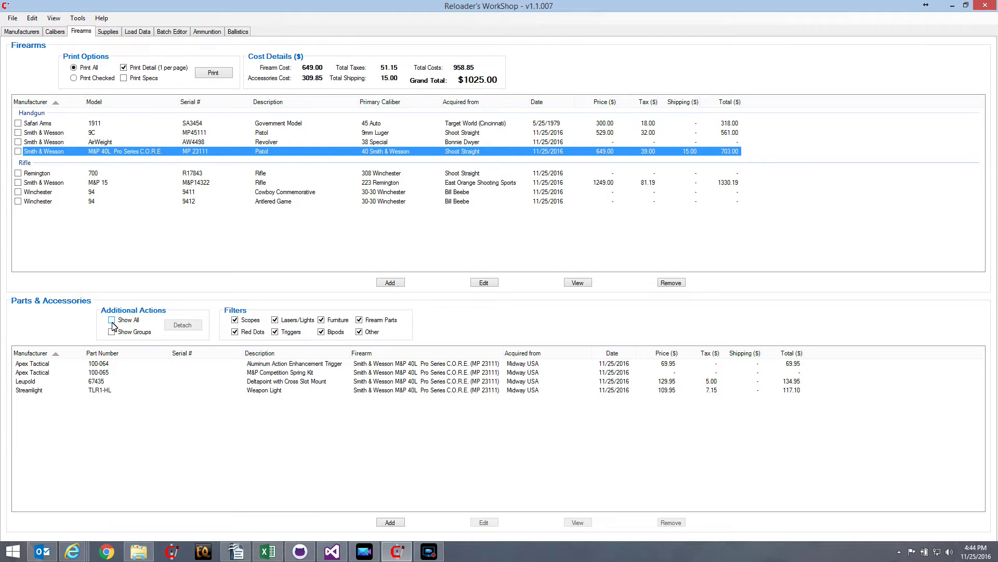
pyautogui.click(386, 175)
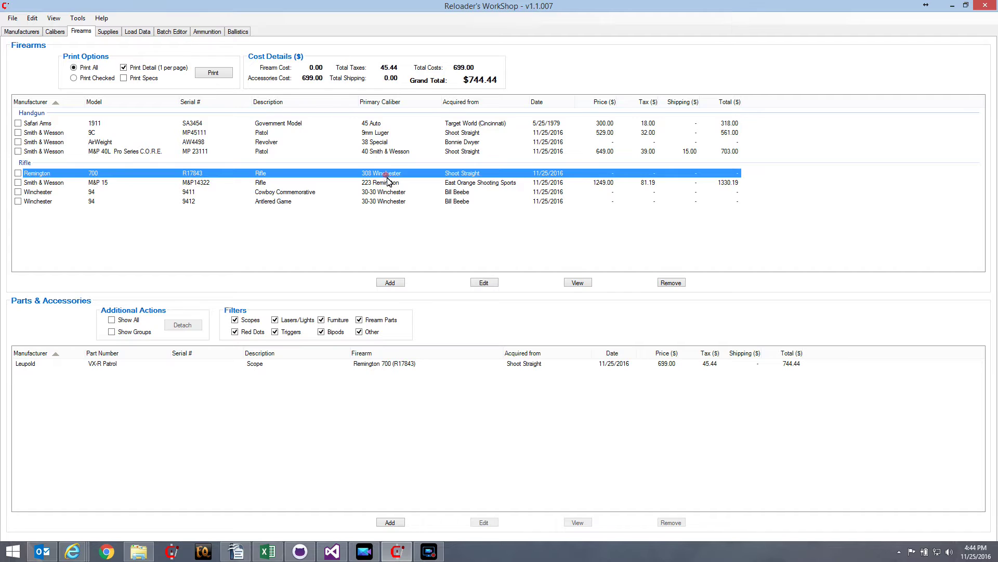
pyautogui.click(387, 183)
pyautogui.click(388, 151)
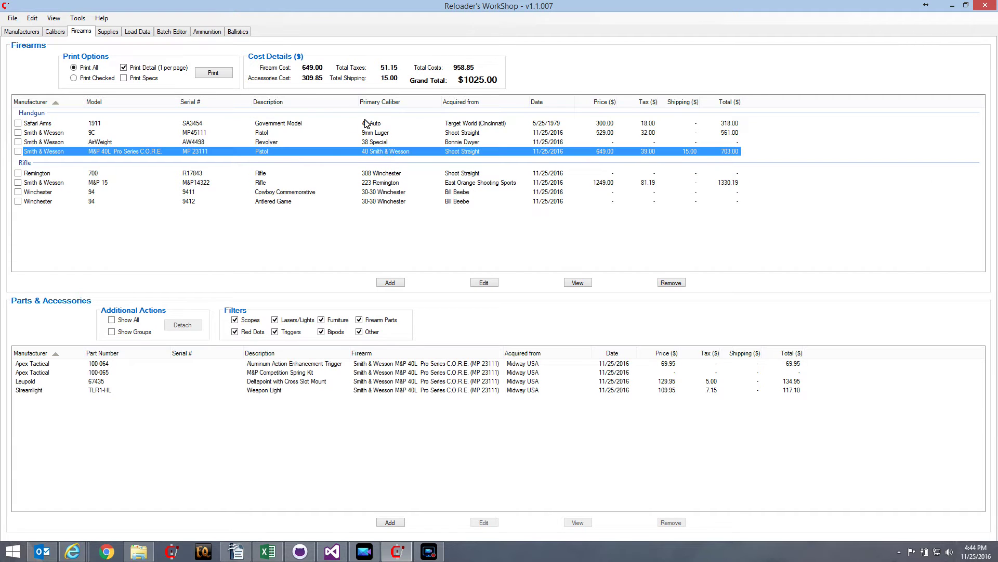
# - Show all parts and accessories grouped by type, and select the Smith & Wesson M&P 15 rifle
pyautogui.click(112, 321)
pyautogui.click(112, 332)
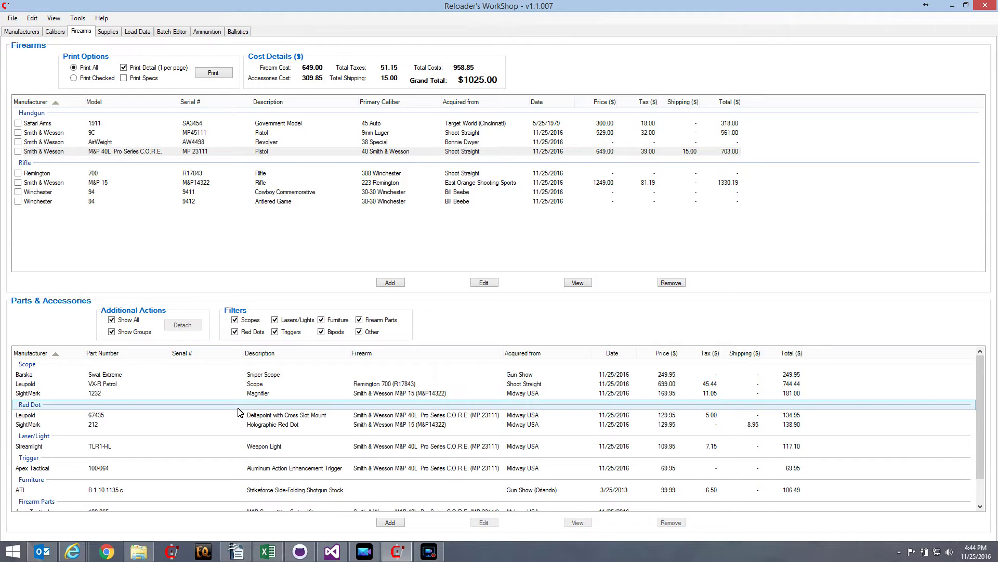
pyautogui.click(115, 183)
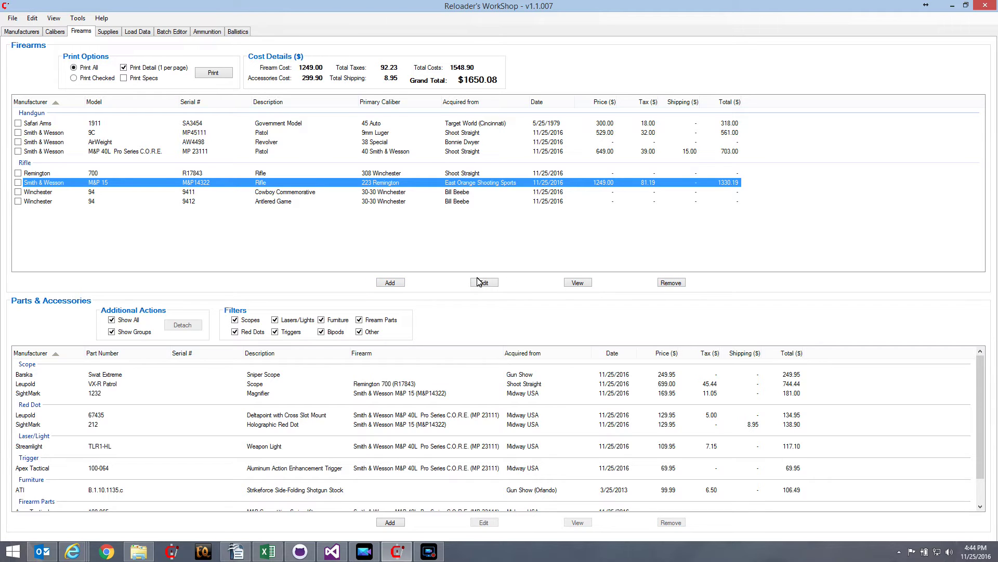
pyautogui.click(138, 32)
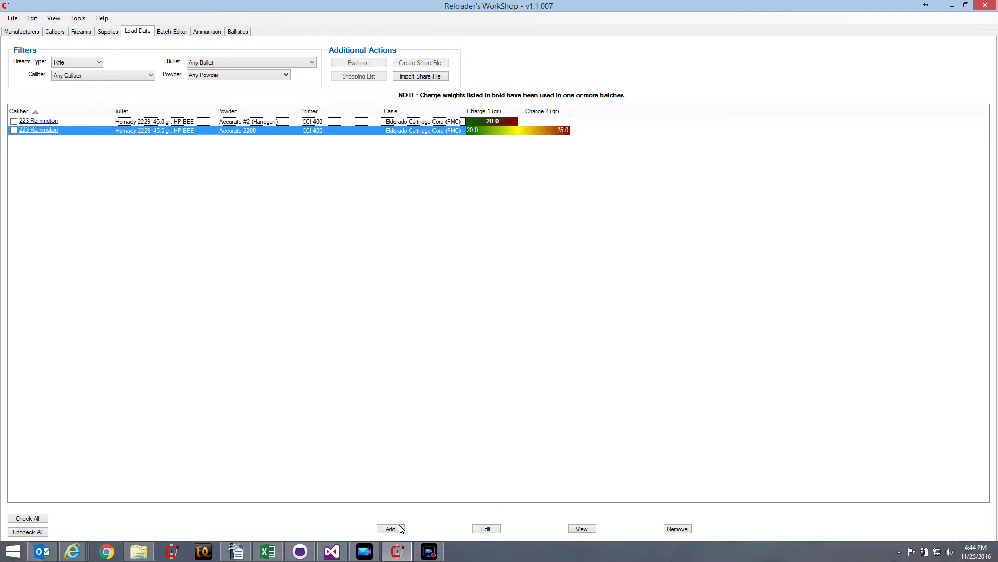
pyautogui.click(83, 31)
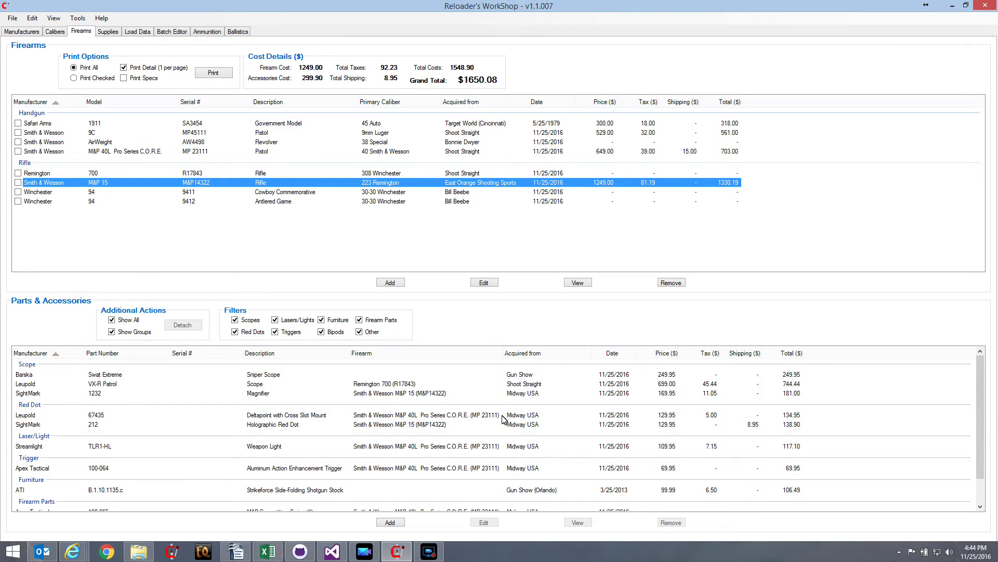
pyautogui.click(390, 523)
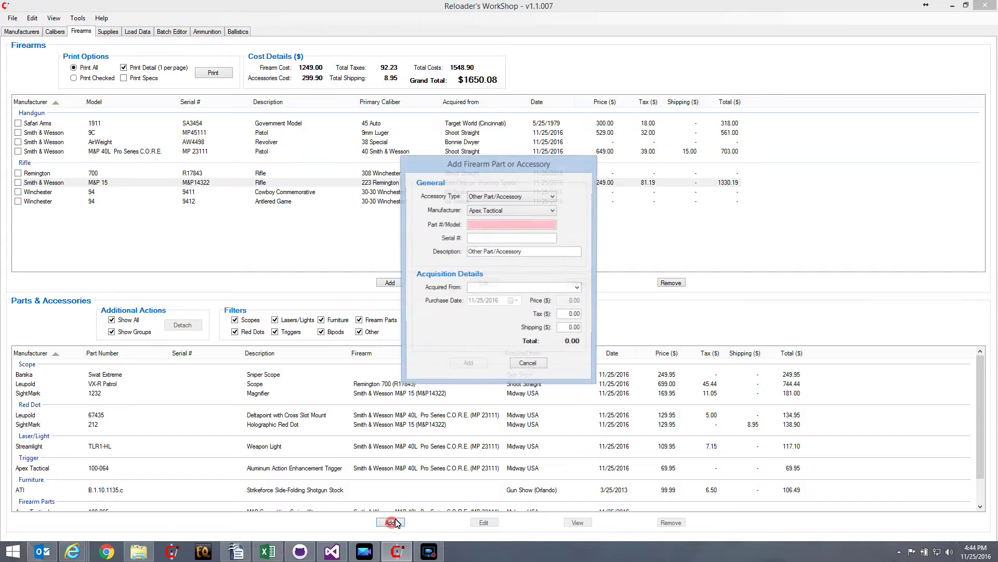
pyautogui.click(499, 198)
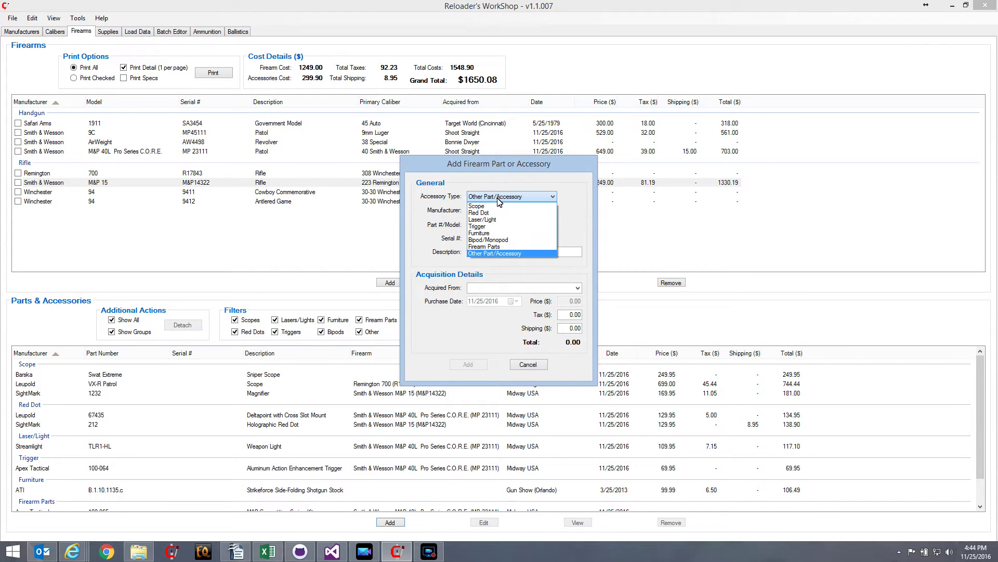
pyautogui.click(492, 233)
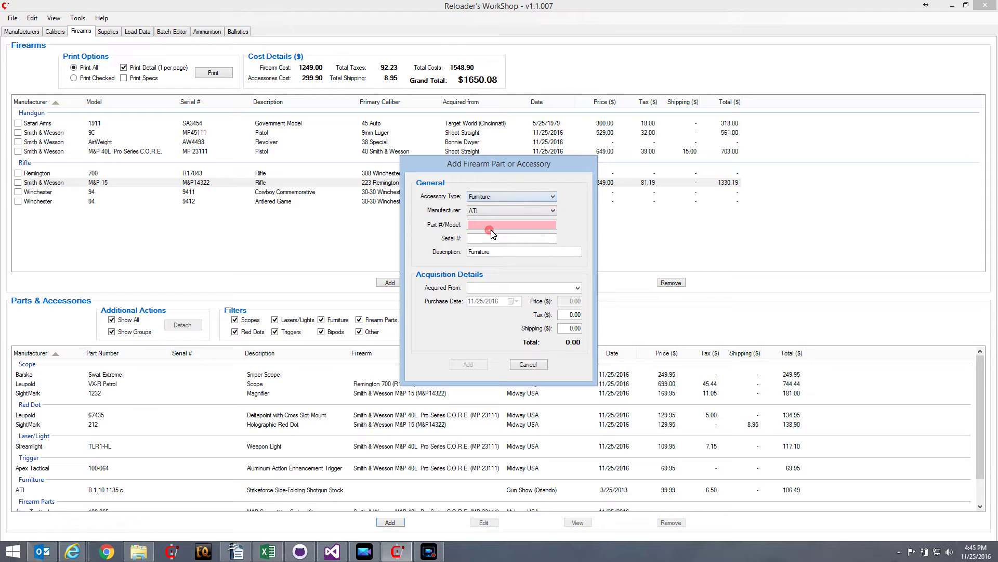
pyautogui.click(486, 210)
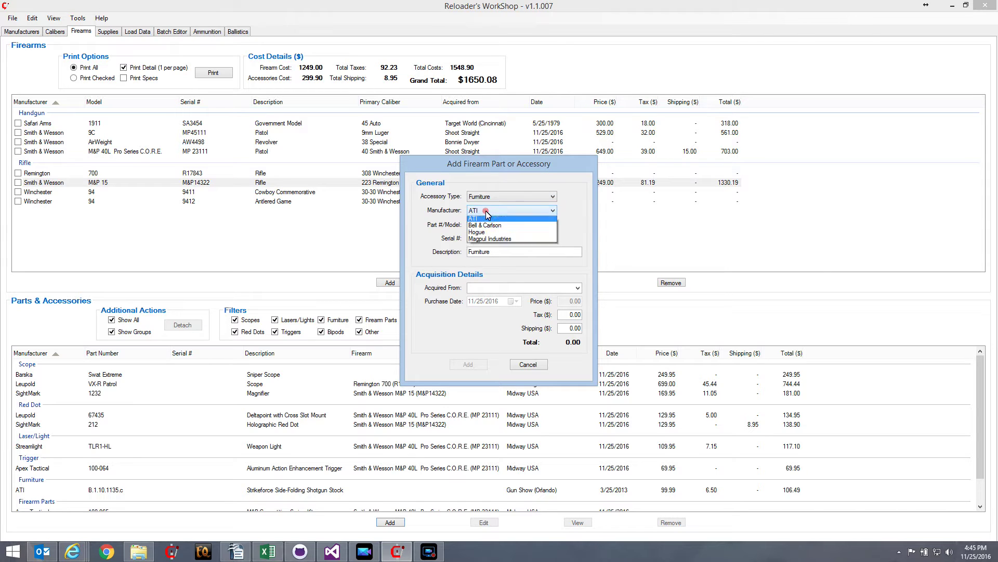
pyautogui.click(489, 241)
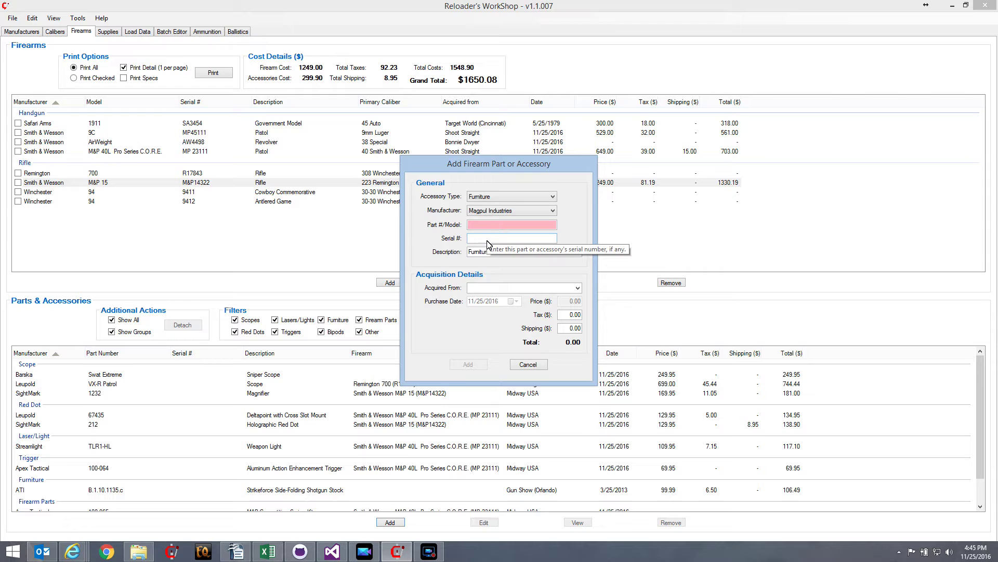
pyautogui.click(530, 364)
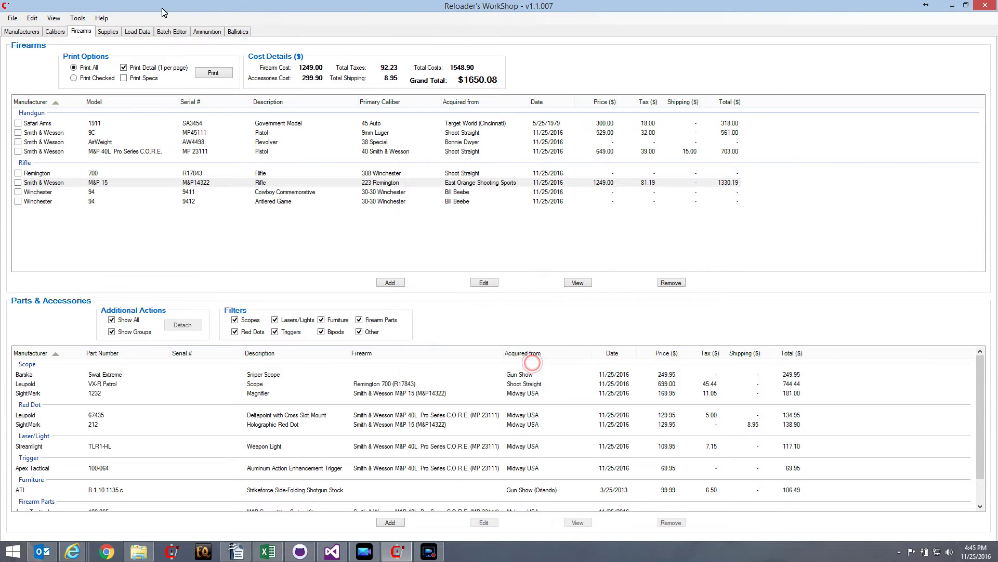
# - Examine the product categories marked for each manufacturer and the manufacturers offered for a new Furniture accessory, without adding one
pyautogui.click(30, 33)
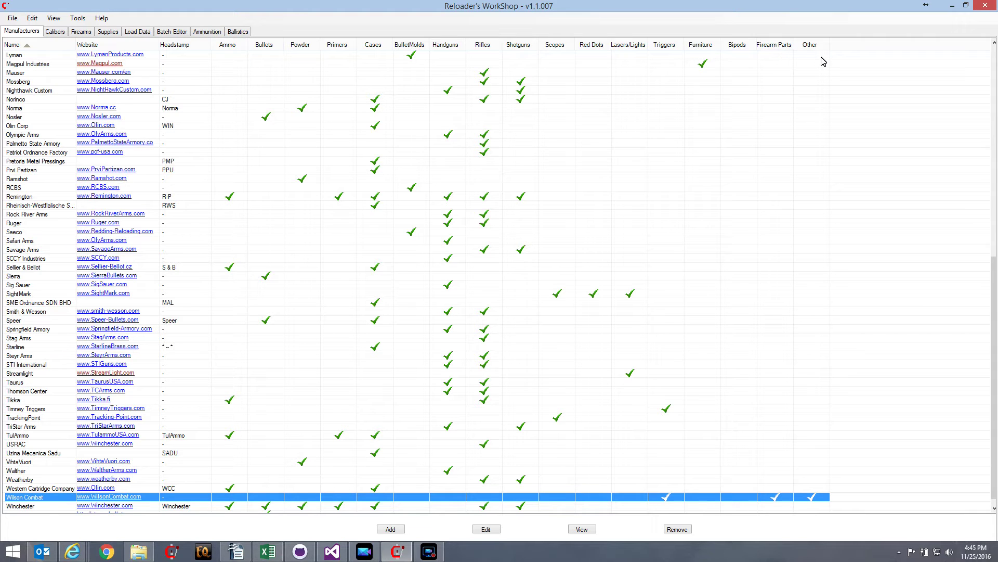
pyautogui.click(82, 32)
pyautogui.click(389, 524)
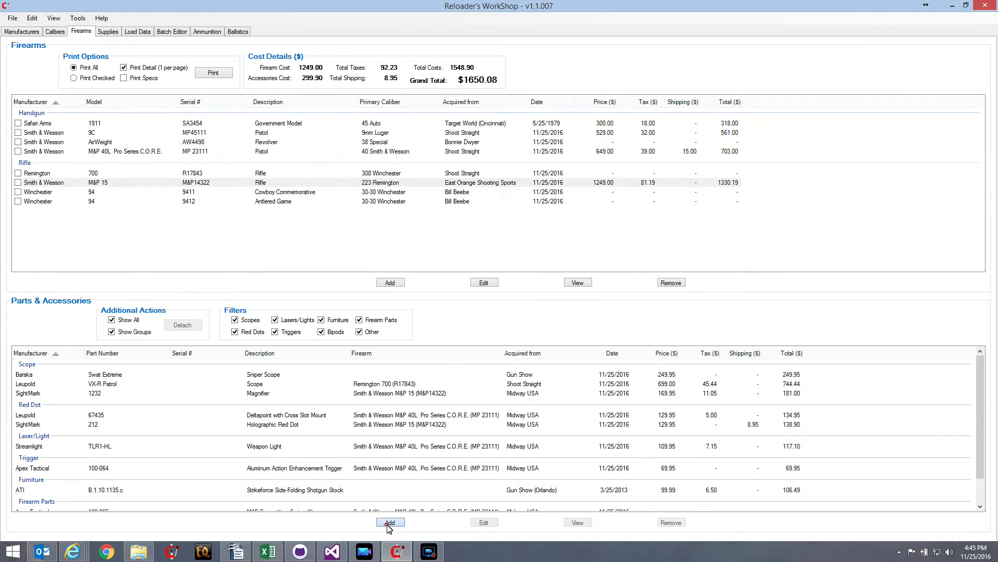
pyautogui.click(494, 196)
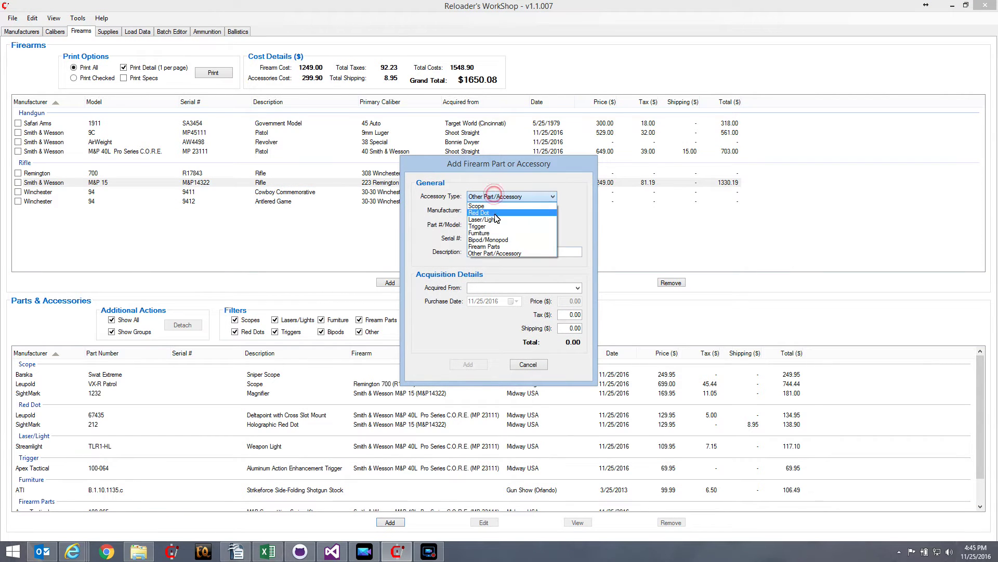
pyautogui.click(479, 233)
pyautogui.click(484, 209)
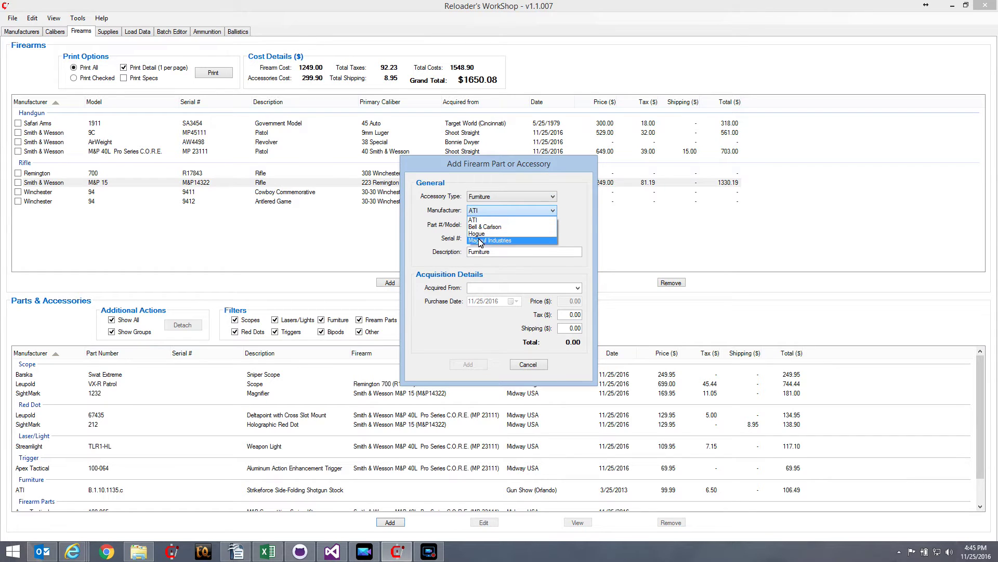
pyautogui.click(520, 367)
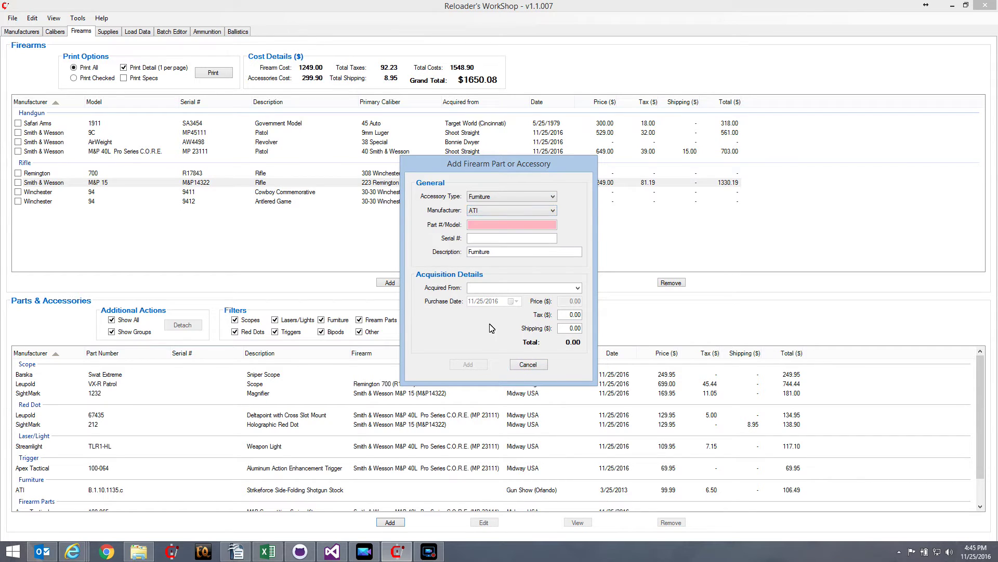
pyautogui.click(528, 365)
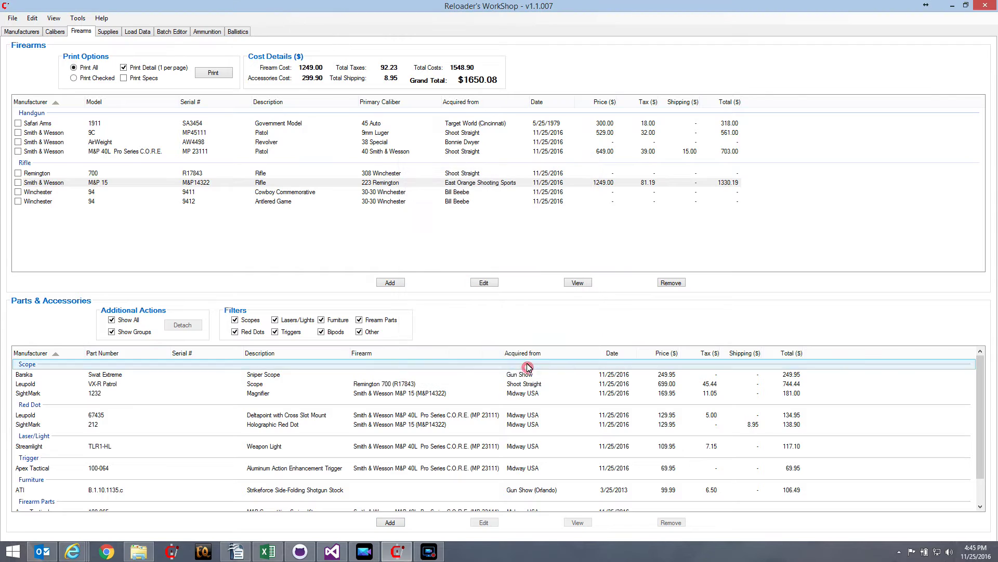
pyautogui.click(15, 31)
pyautogui.scroll(15, 65, 221)
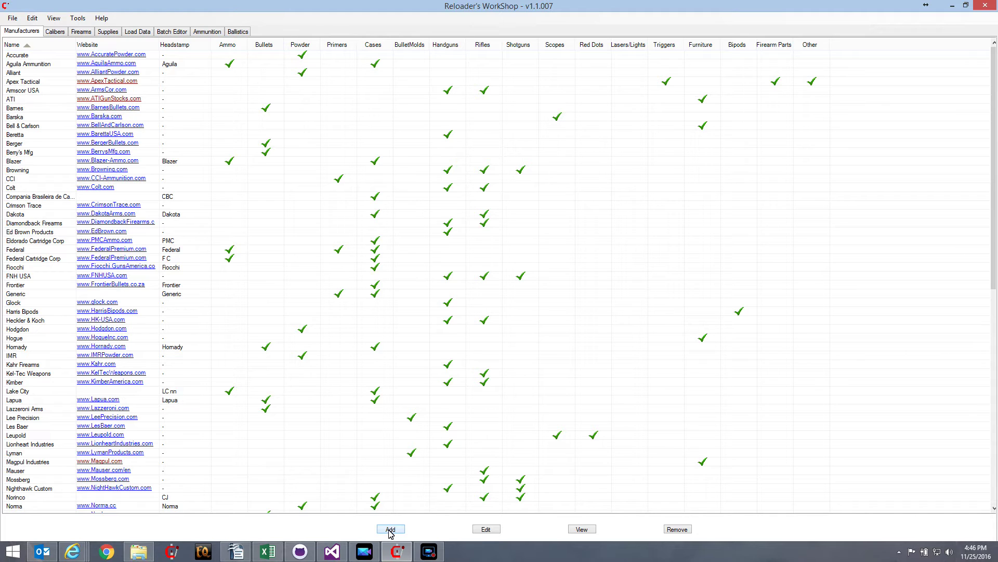
pyautogui.click(390, 530)
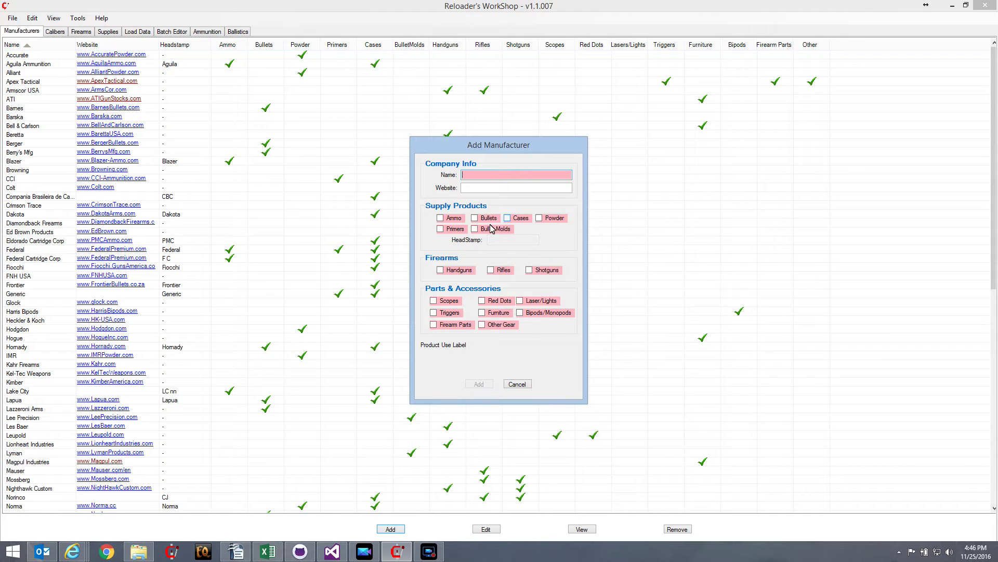
pyautogui.click(520, 301)
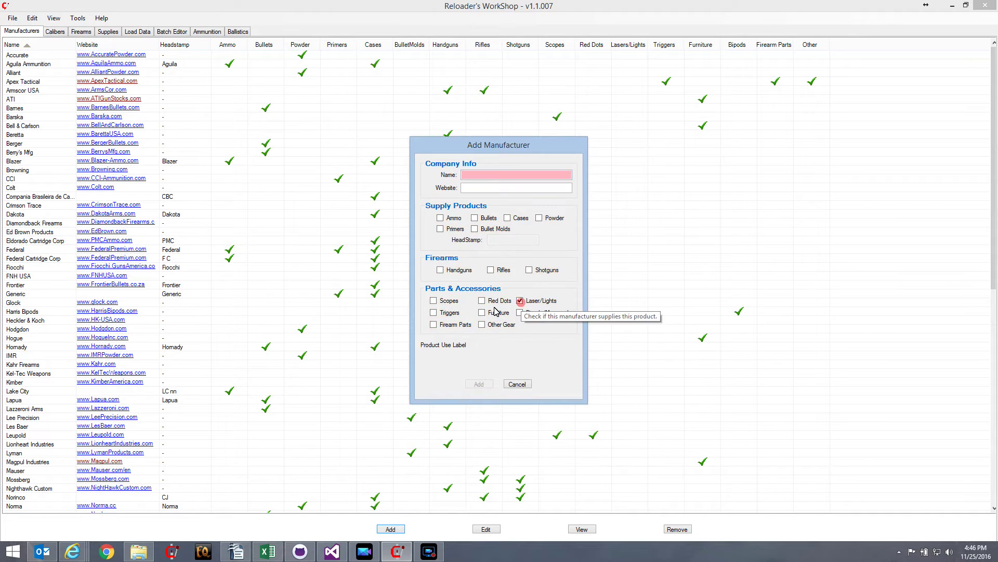
pyautogui.click(482, 300)
pyautogui.click(433, 301)
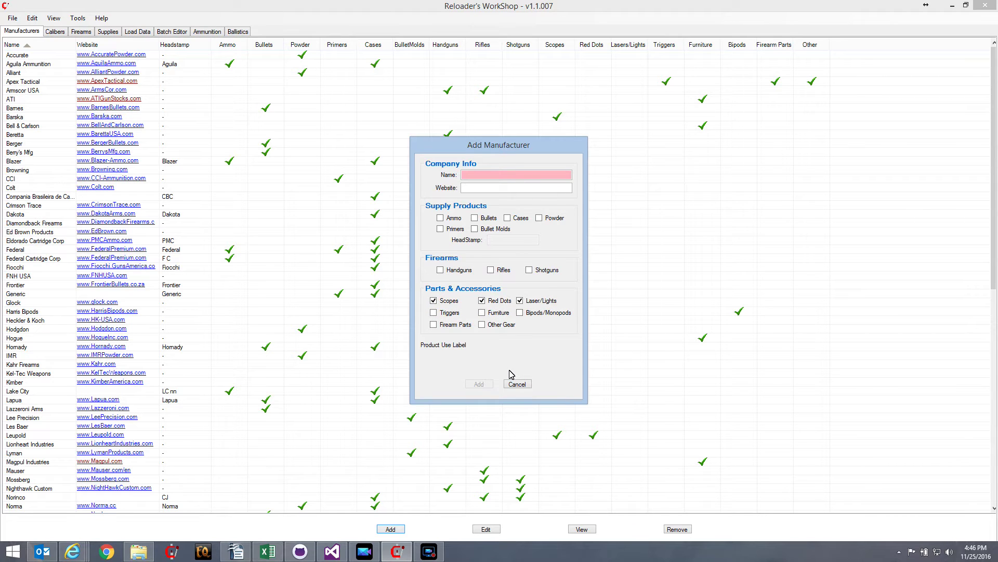
pyautogui.click(475, 218)
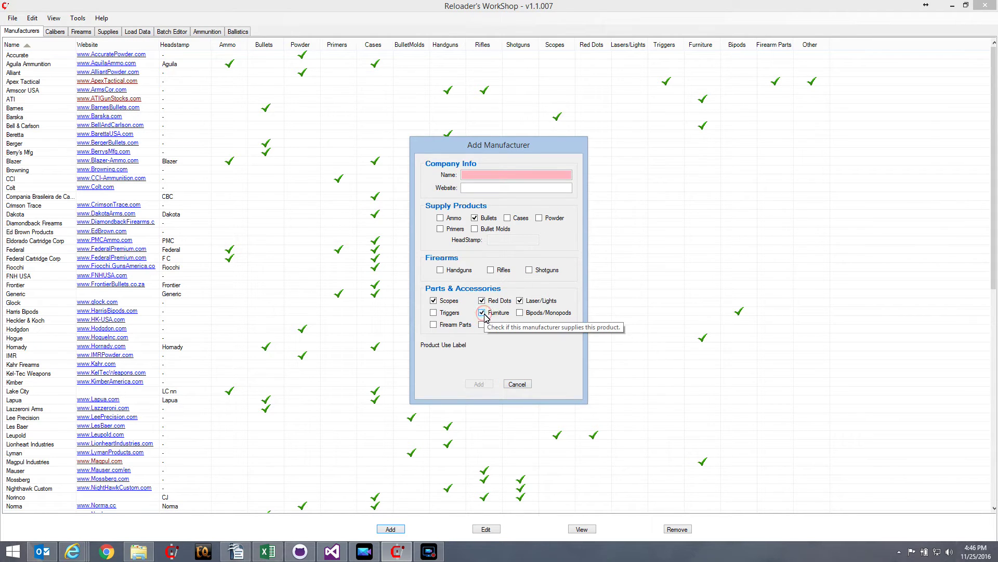
pyautogui.click(519, 383)
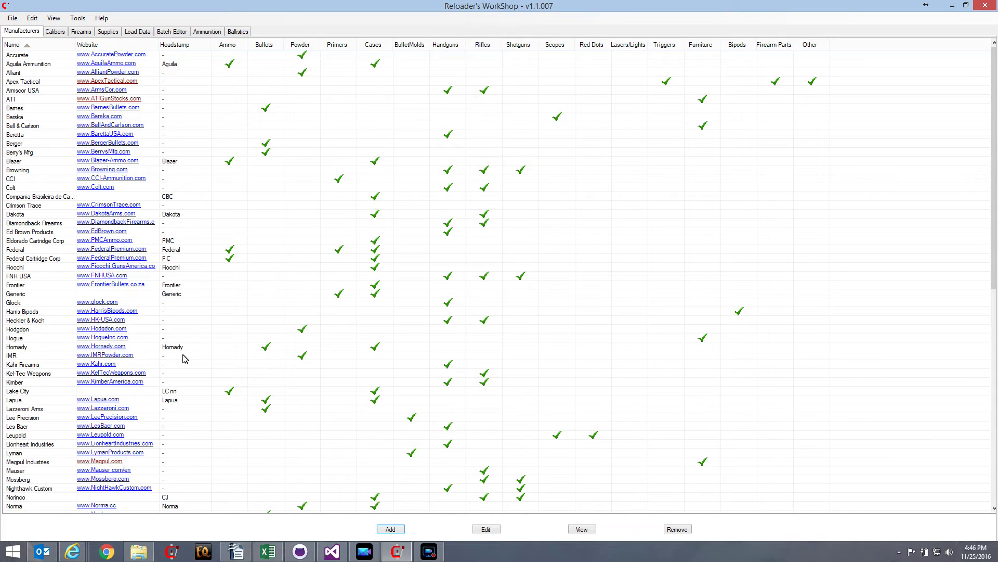
# - Edit the manufacturer Magpul Industries so that it also supplies Other Gear, and save the update
pyautogui.scroll(-15, 195, 364)
pyautogui.click(196, 363)
pyautogui.scroll(2, 213, 363)
pyautogui.scroll(3, 211, 359)
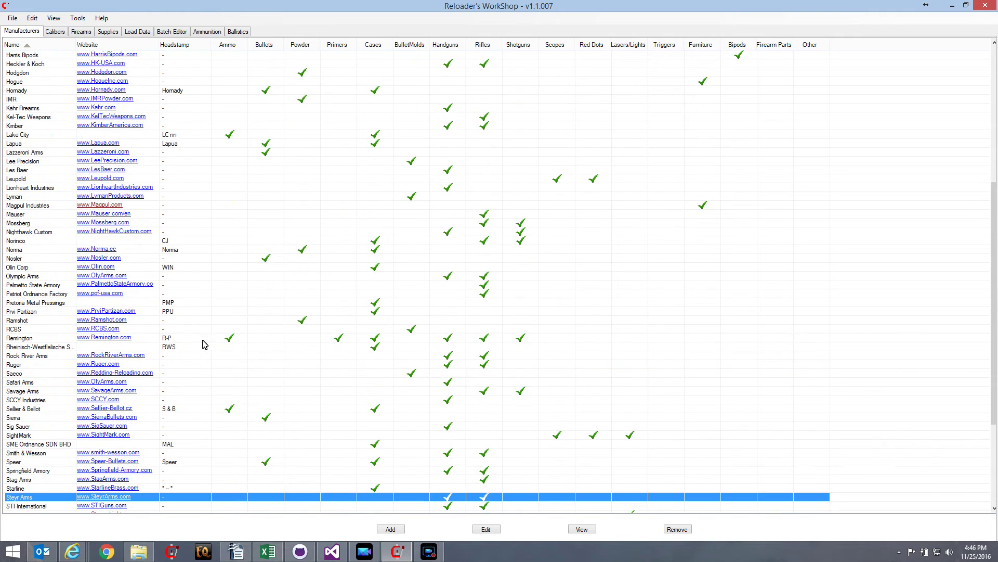
pyautogui.doubleClick(204, 206)
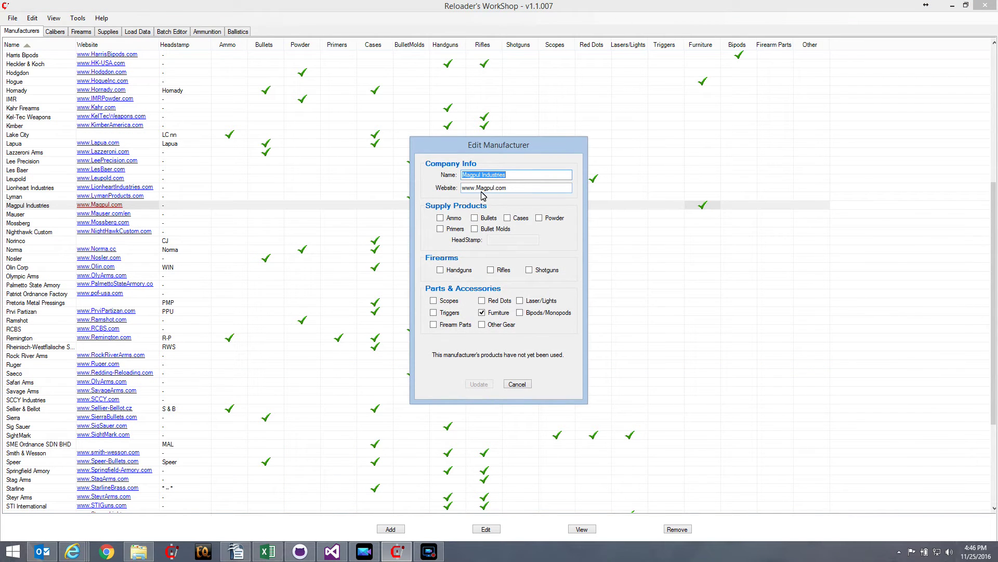
pyautogui.click(482, 325)
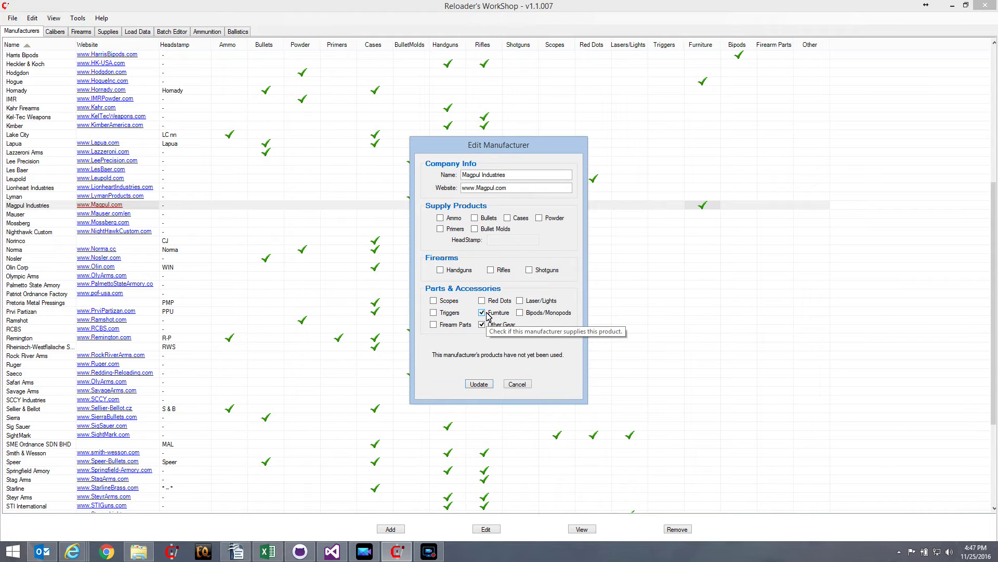
pyautogui.click(476, 384)
# - Start a new firearm part or accessory of type Furniture with Magpul Industries as its manufacturer
pyautogui.click(81, 32)
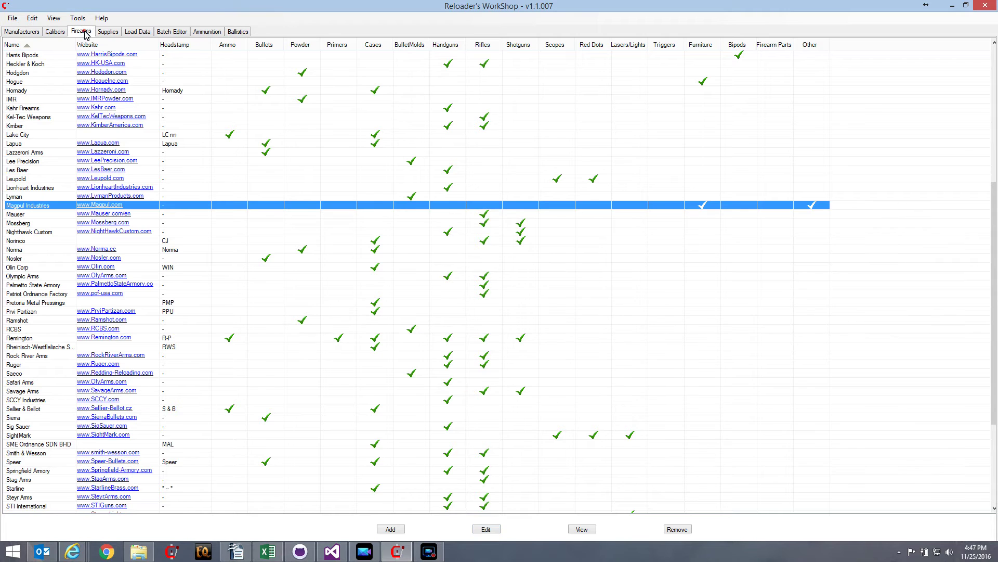
pyautogui.click(390, 522)
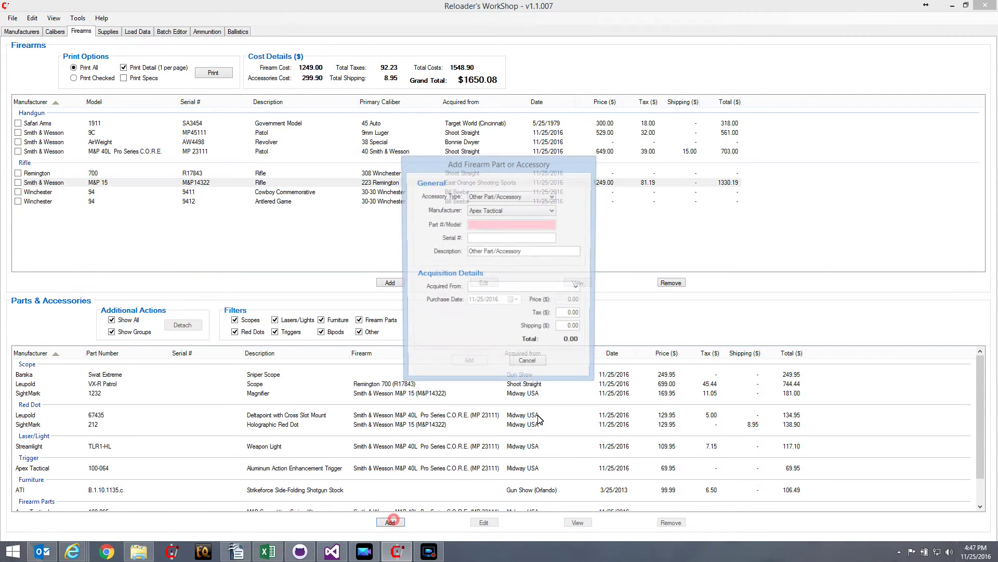
pyautogui.click(504, 198)
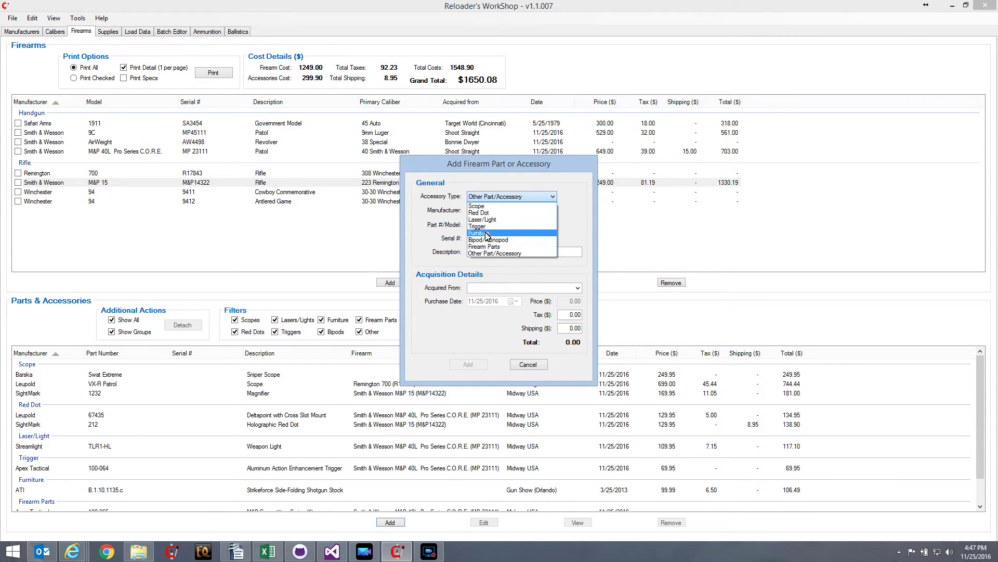
pyautogui.click(488, 235)
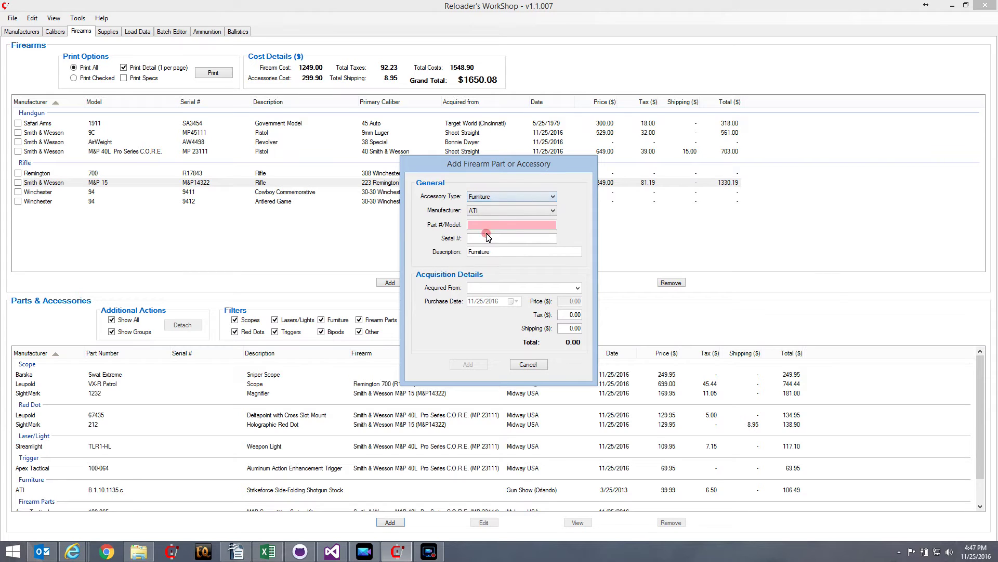
pyautogui.click(483, 212)
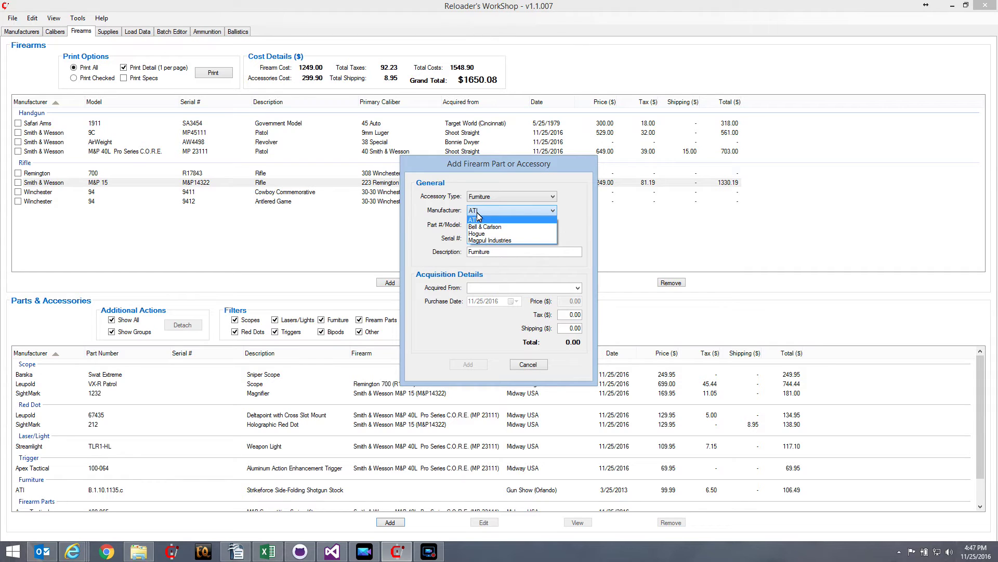
pyautogui.click(485, 240)
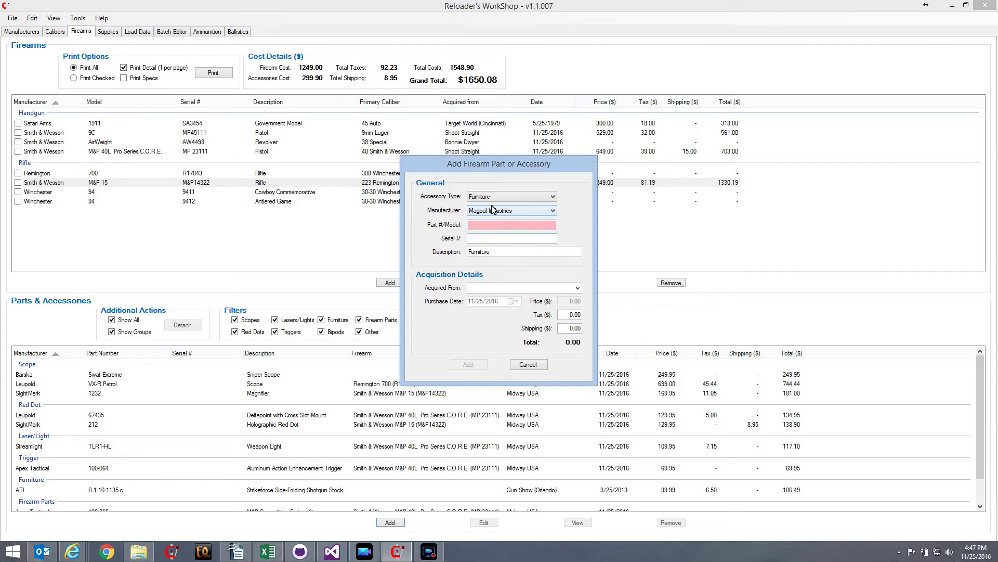
pyautogui.click(493, 213)
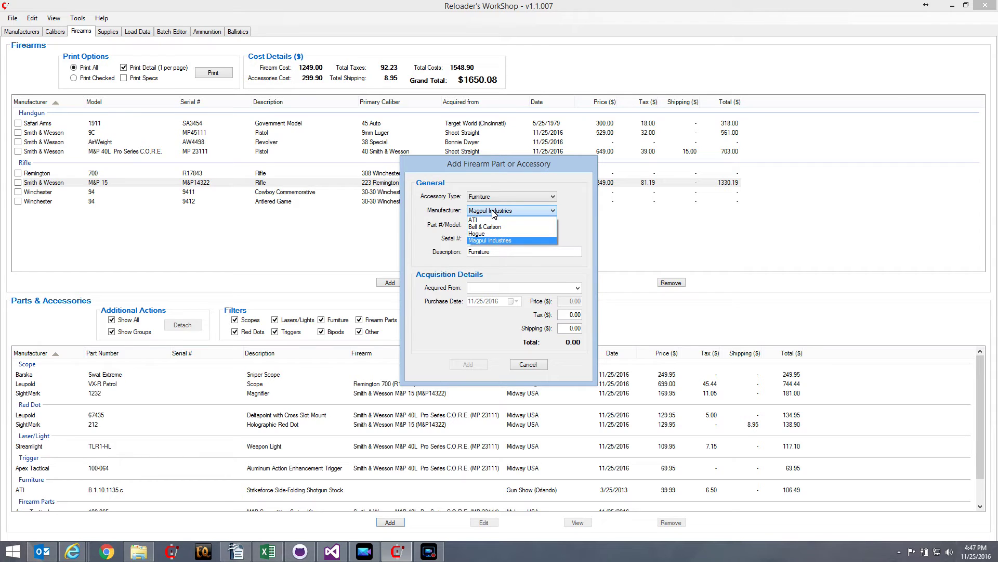
pyautogui.click(492, 213)
pyautogui.click(493, 213)
pyautogui.click(494, 214)
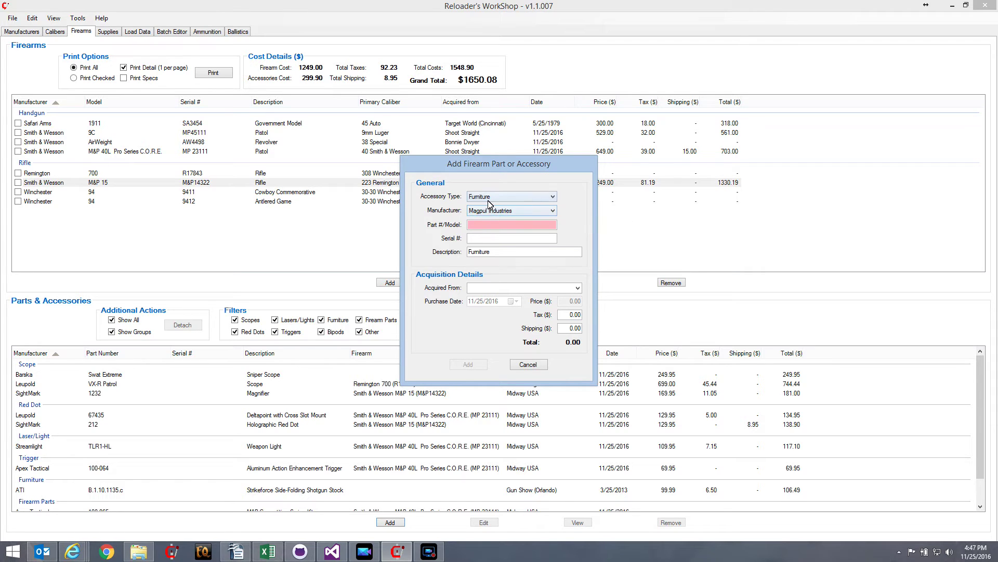
# - Set the new accessory's part number to MAG307 and its description to "PRS Adjustable Stock"
pyautogui.click(475, 228)
pyautogui.write('MAG307')
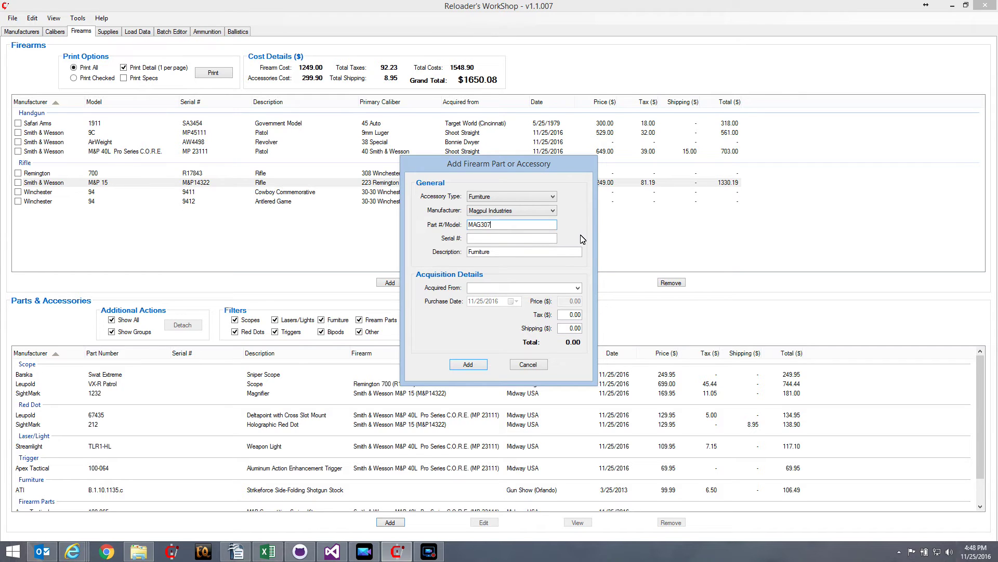
pyautogui.press('Tab')
pyautogui.press('Tab')
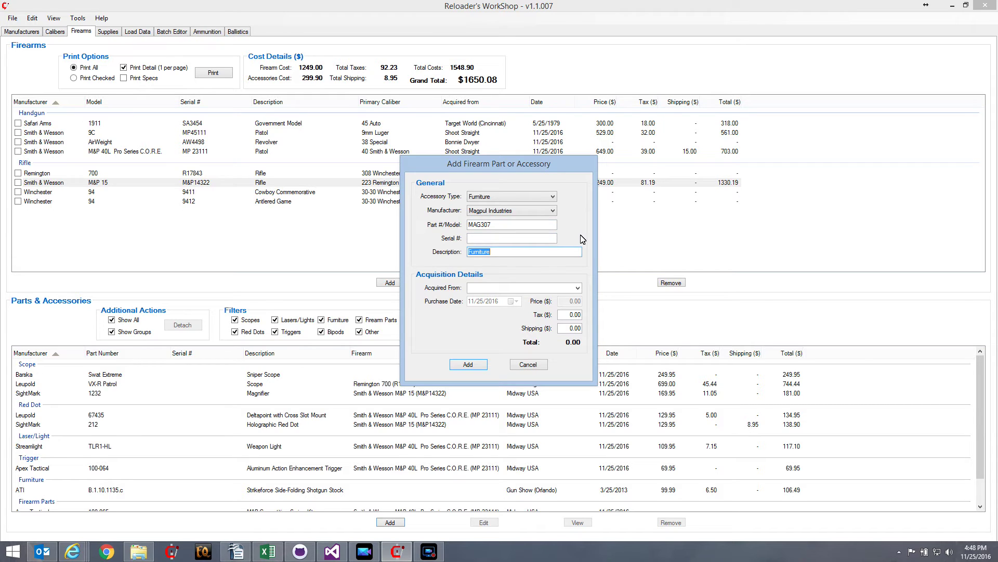
pyautogui.write('P')
pyautogui.press('BackSpace')
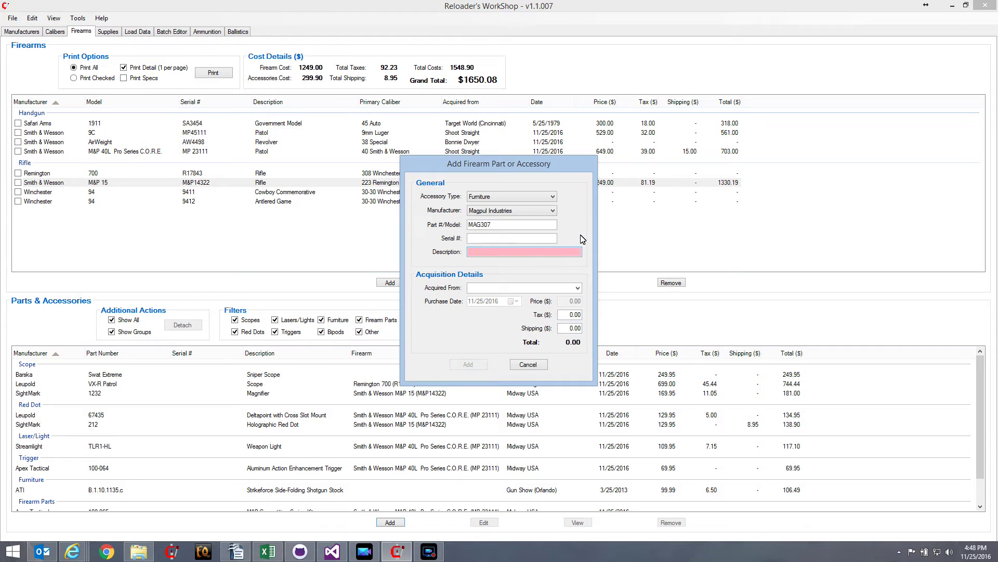
pyautogui.write('PRS Adjustable Stock')
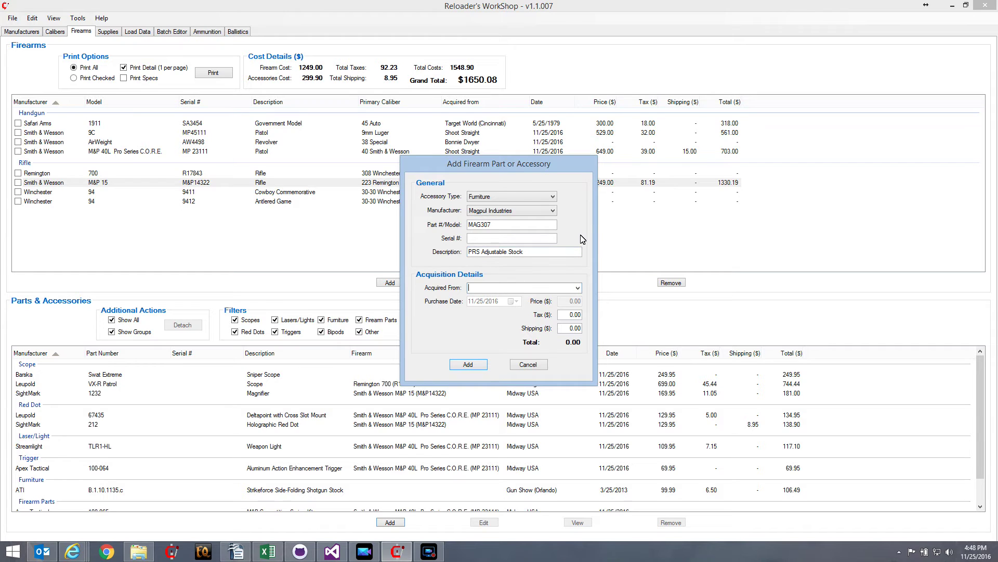
# - Set the new accessory's source to Midway USA and its purchase date to 11/2/2016
pyautogui.write('M')
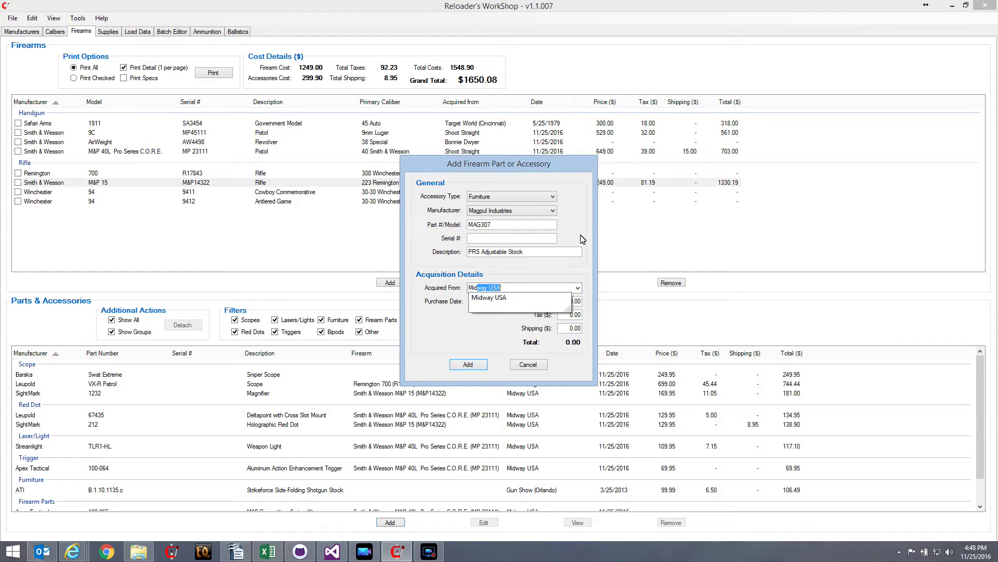
pyautogui.write('id')
pyautogui.press('Return')
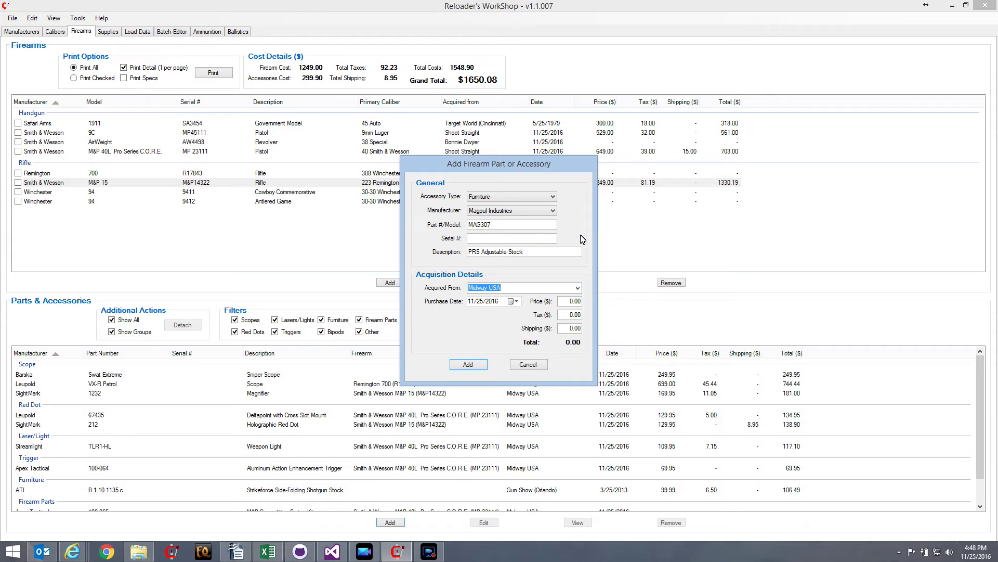
pyautogui.click(513, 302)
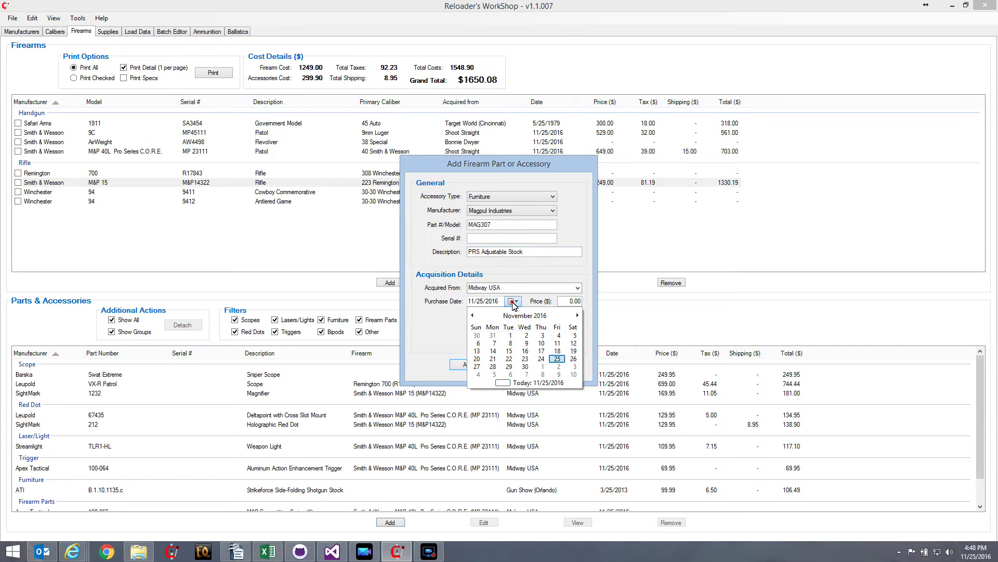
pyautogui.click(527, 335)
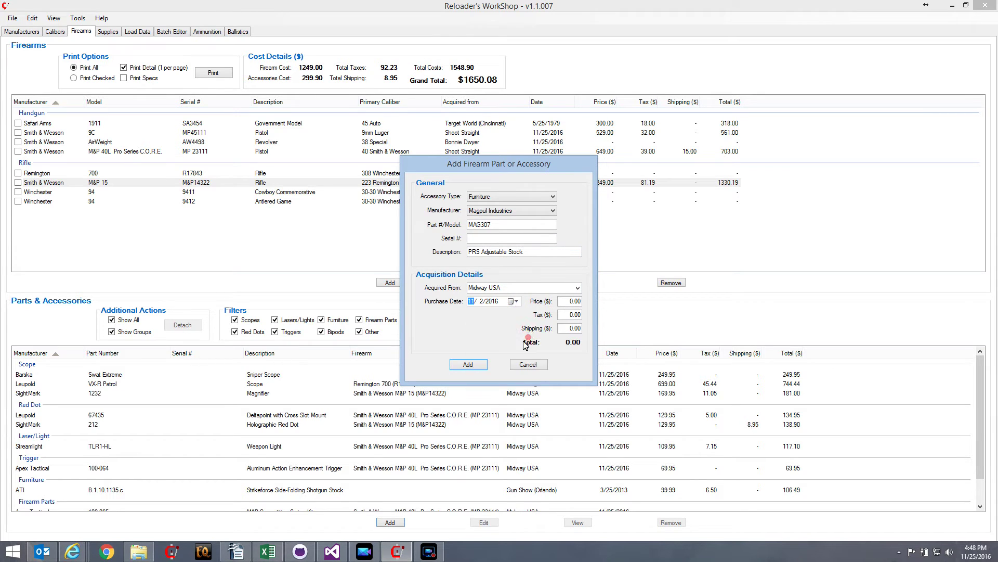
# - Enter a price of 249.95, tax of 0 and shipping of 8.95 for the stock, and add the accessory
pyautogui.click(563, 302)
pyautogui.write('249.95')
pyautogui.press('Tab')
pyautogui.write('0')
pyautogui.press('Tab')
pyautogui.write('8.95')
pyautogui.click(479, 369)
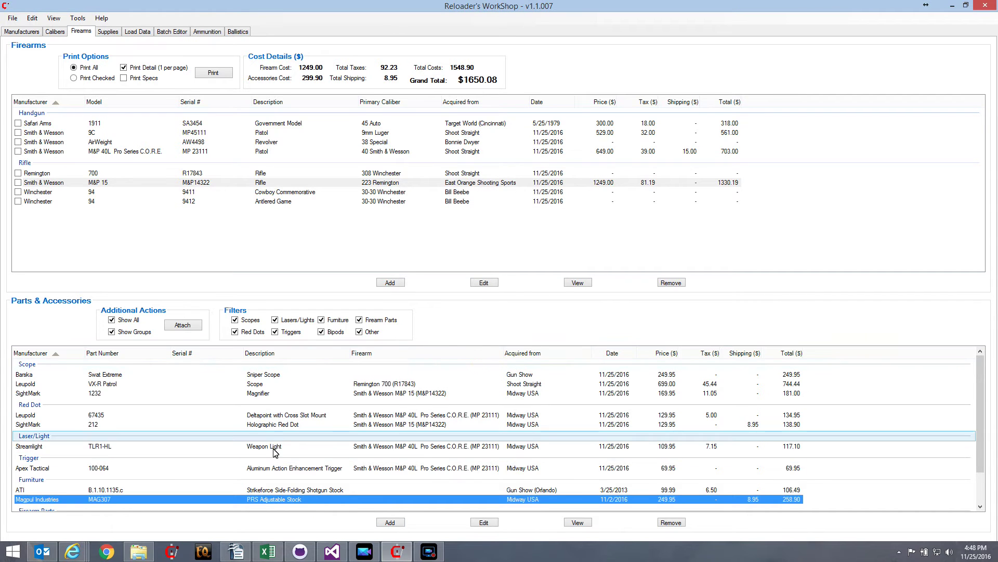
# - Attach the Magpul Industries PRS Adjustable Stock to the Smith & Wesson M&P 15 rifle
pyautogui.scroll(-1, 126, 484)
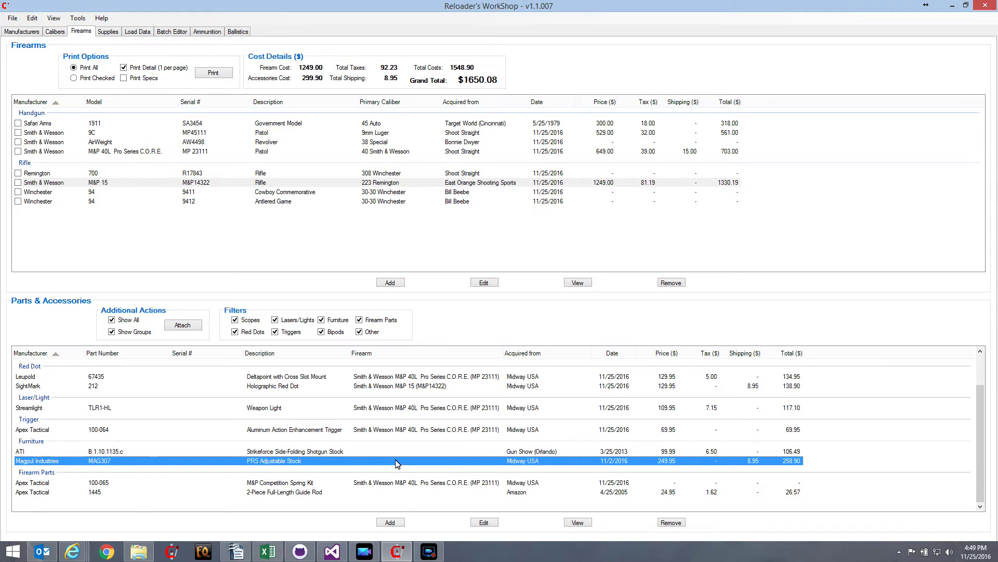
pyautogui.click(468, 172)
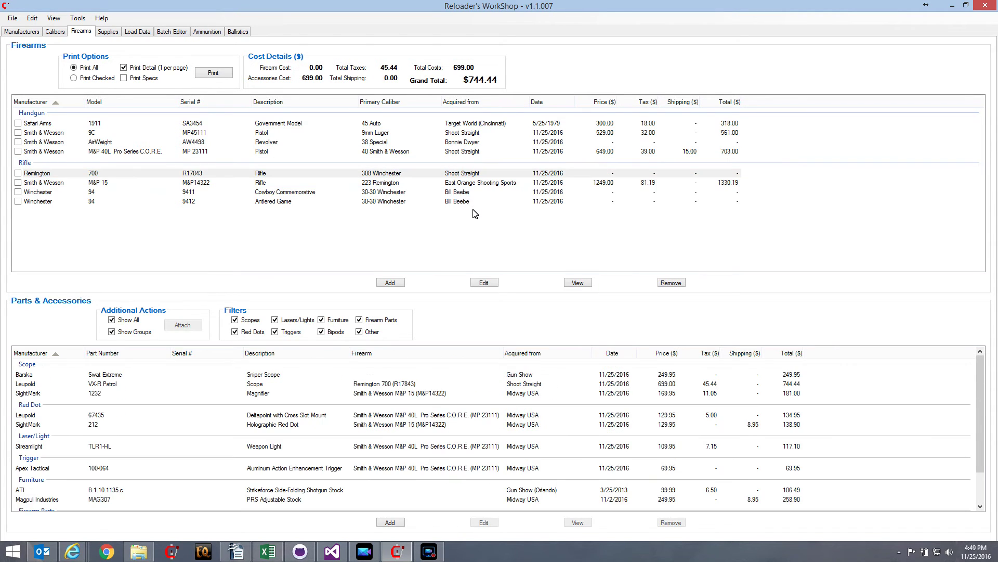
pyautogui.click(391, 183)
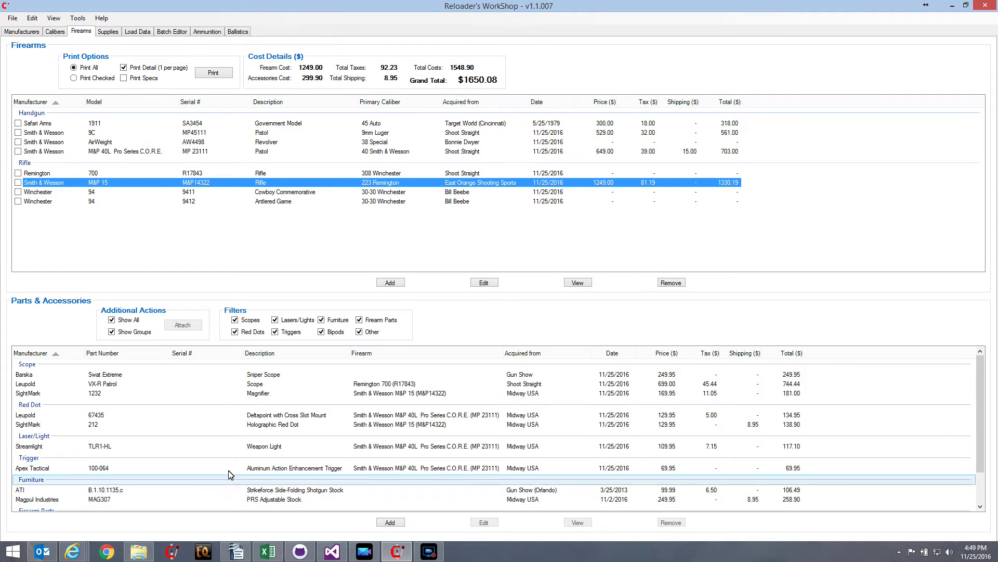
pyautogui.click(192, 445)
pyautogui.scroll(-1, 192, 446)
pyautogui.click(102, 451)
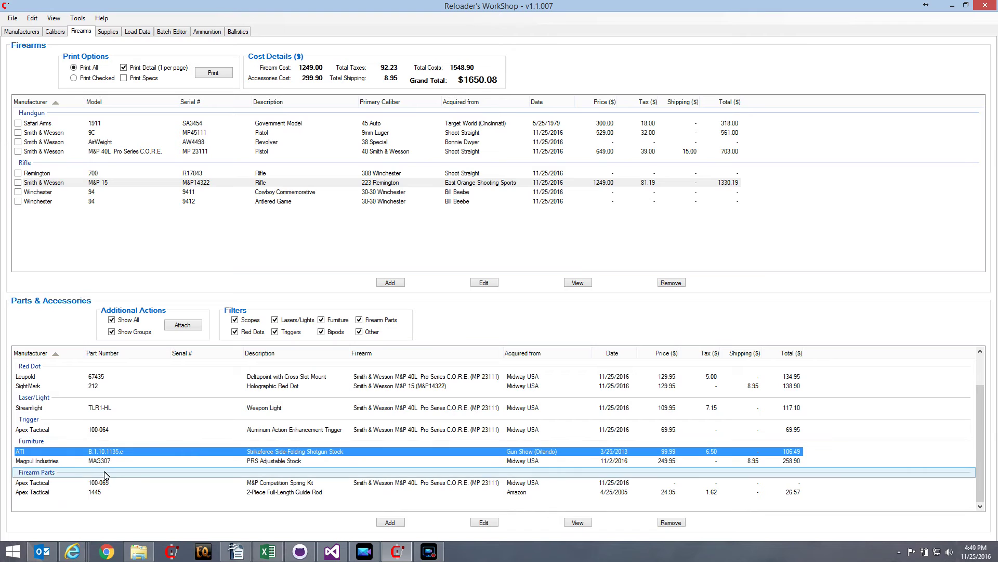
pyautogui.click(339, 462)
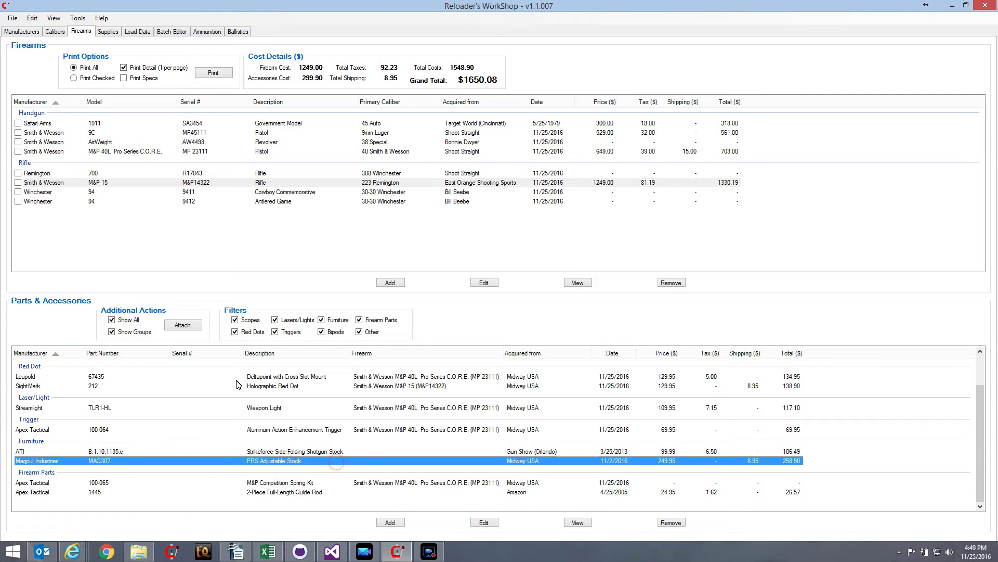
pyautogui.click(183, 329)
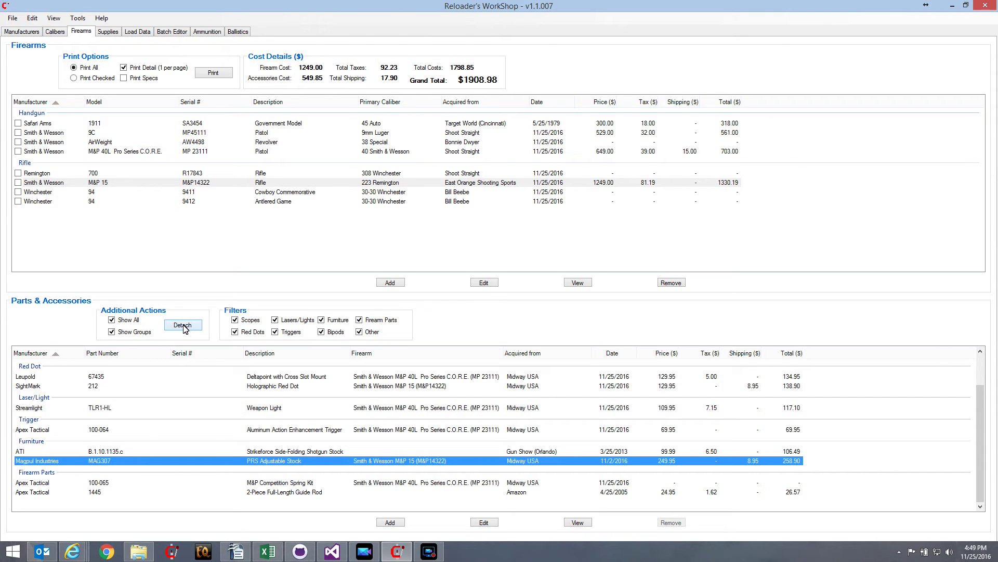
# - Detach the PRS Adjustable Stock from the M&P 15 and reattach it, twice in a row
pyautogui.click(182, 329)
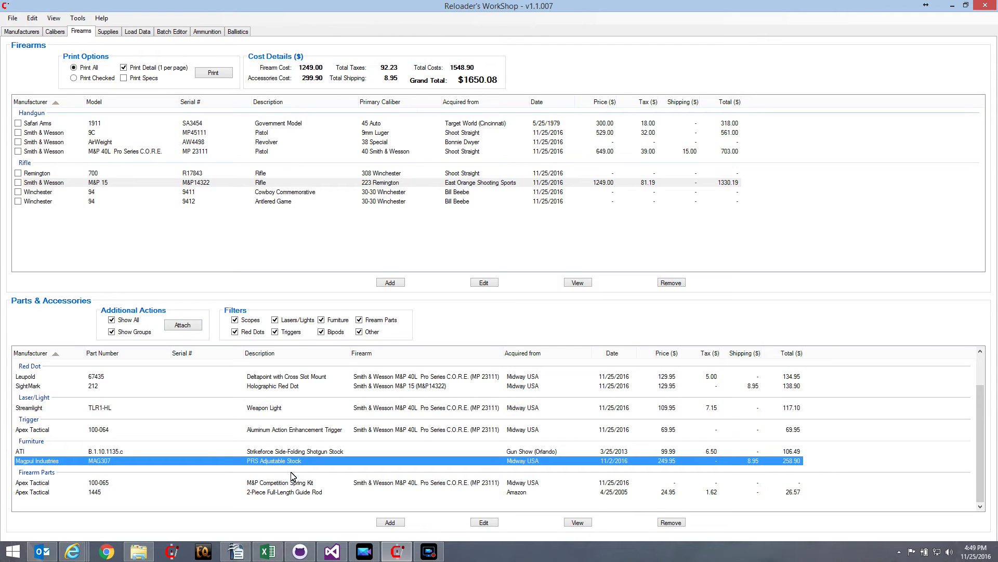
pyautogui.click(191, 327)
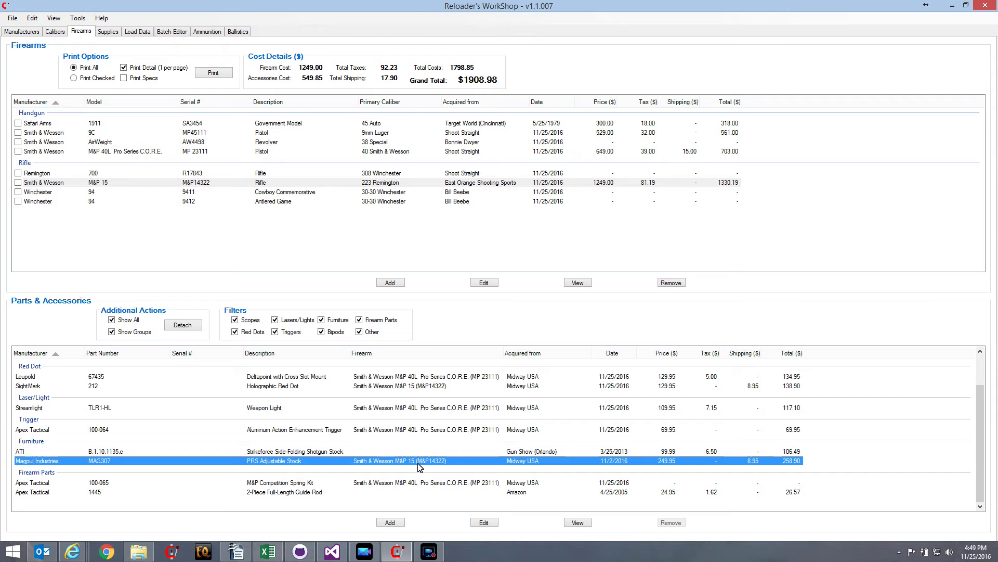
pyautogui.click(188, 327)
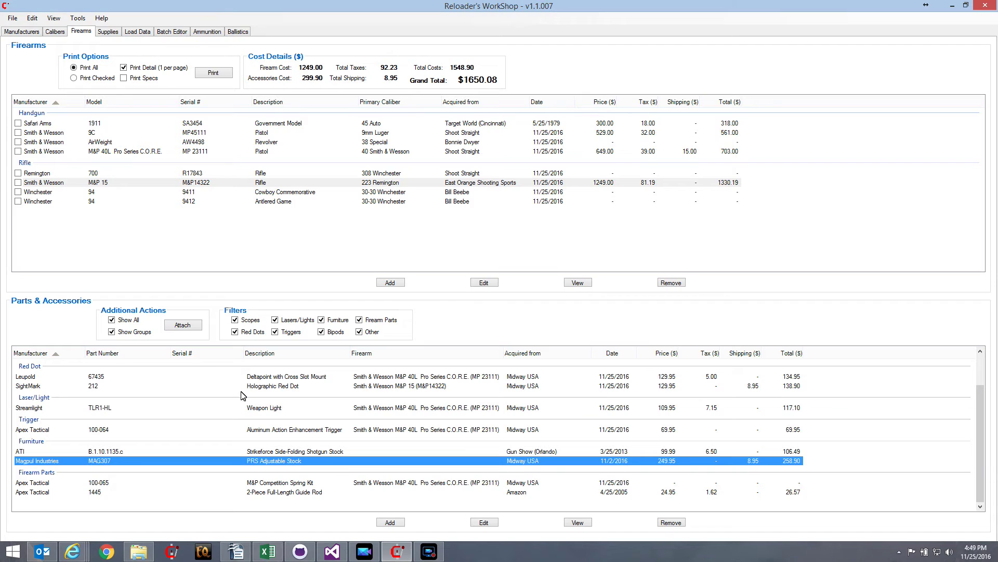
pyautogui.click(183, 325)
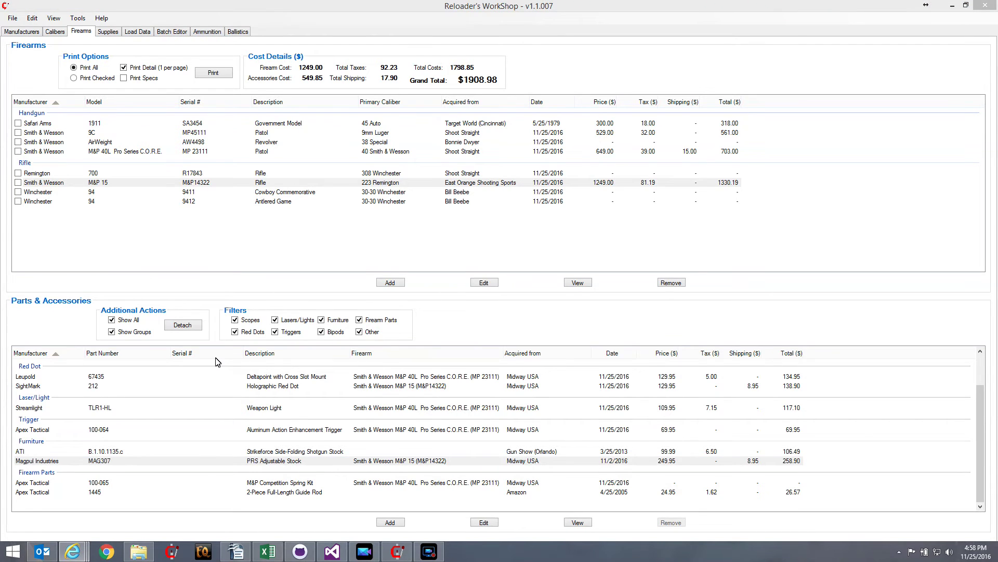
# - Hide and show again the Scopes, and likewise the Red Dots, in the parts and accessories list
pyautogui.click(215, 407)
pyautogui.scroll(2, 210, 407)
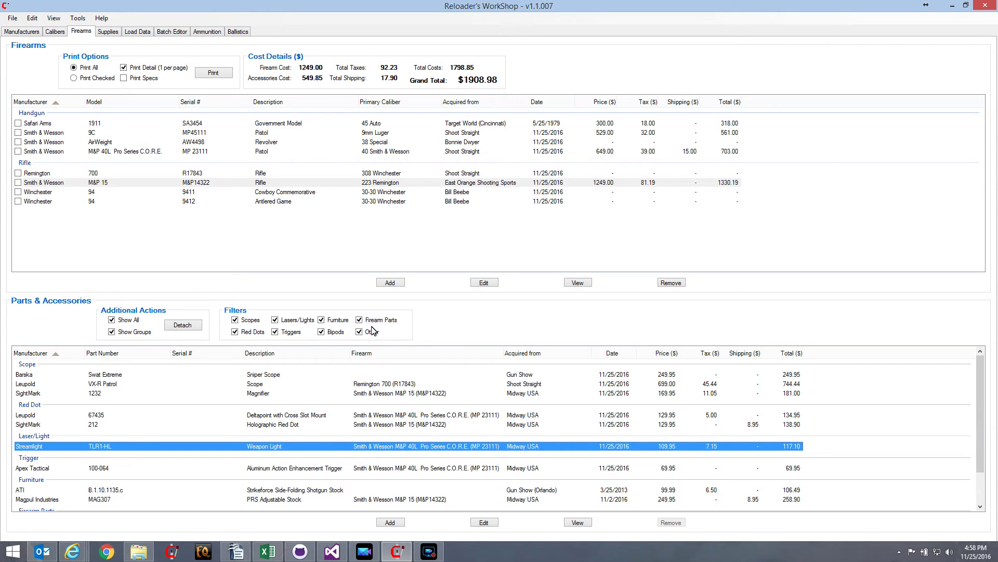
pyautogui.click(235, 320)
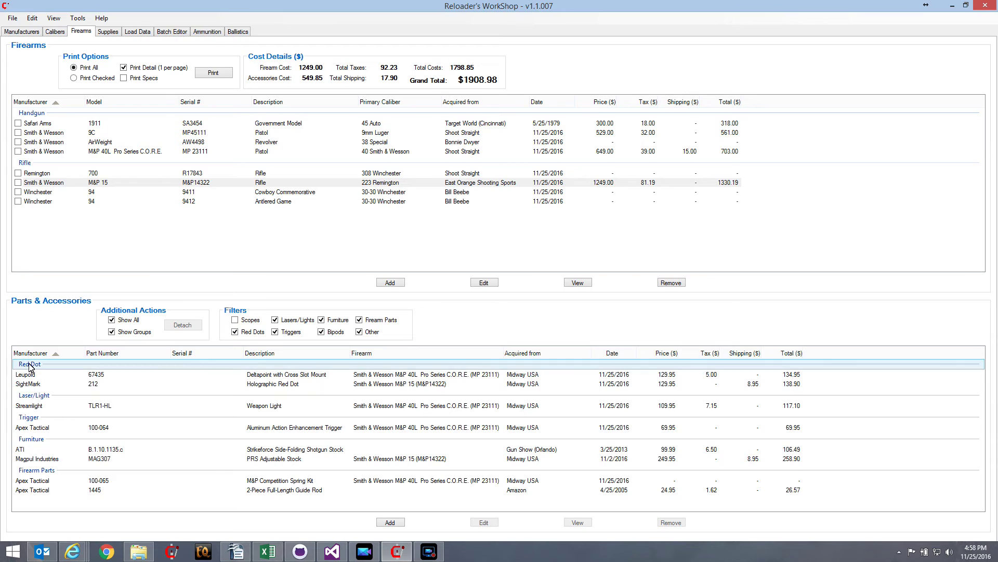
pyautogui.click(236, 321)
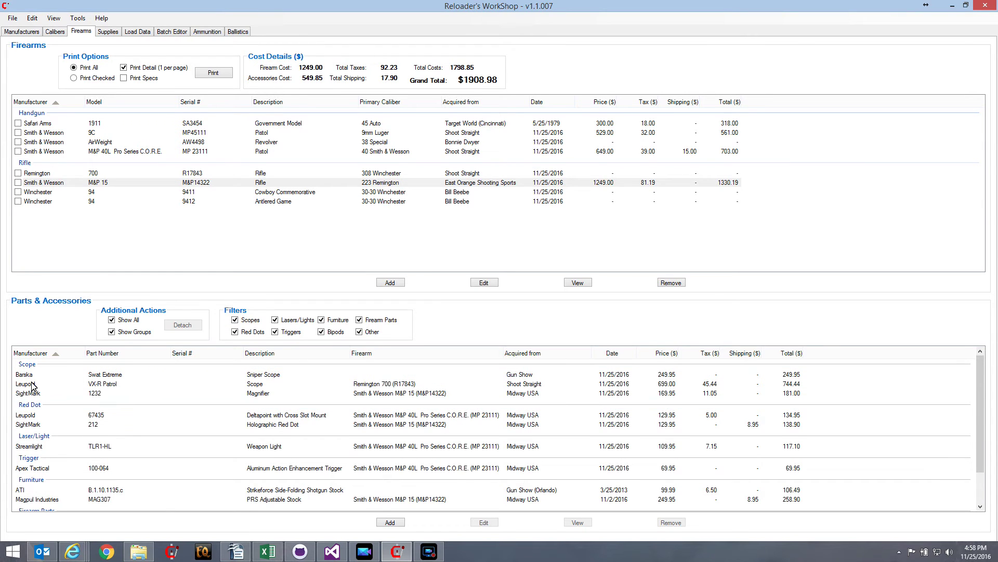
pyautogui.click(236, 333)
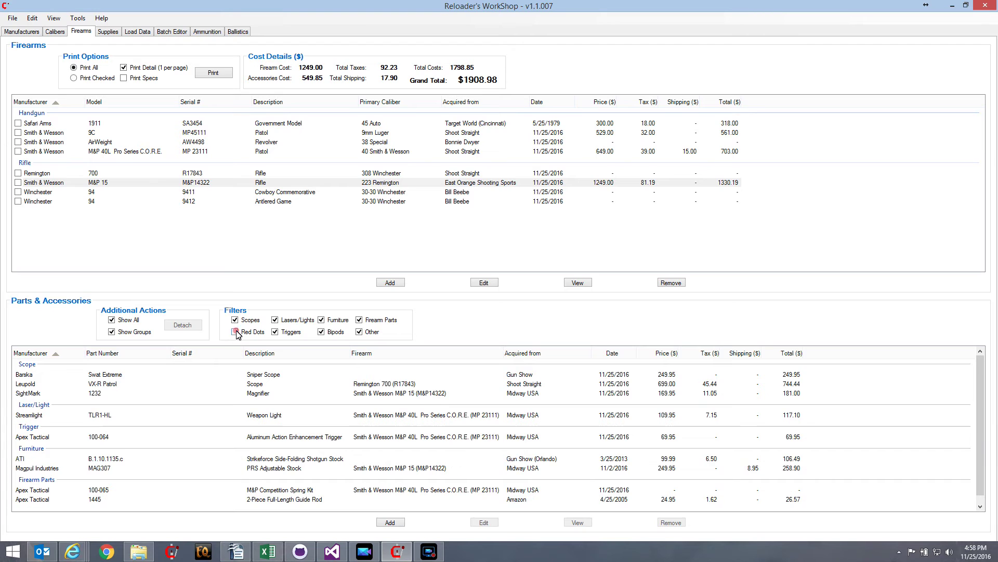
pyautogui.click(236, 333)
# - Filter the parts and accessories list so that only Scopes are included
pyautogui.click(275, 320)
pyautogui.click(235, 332)
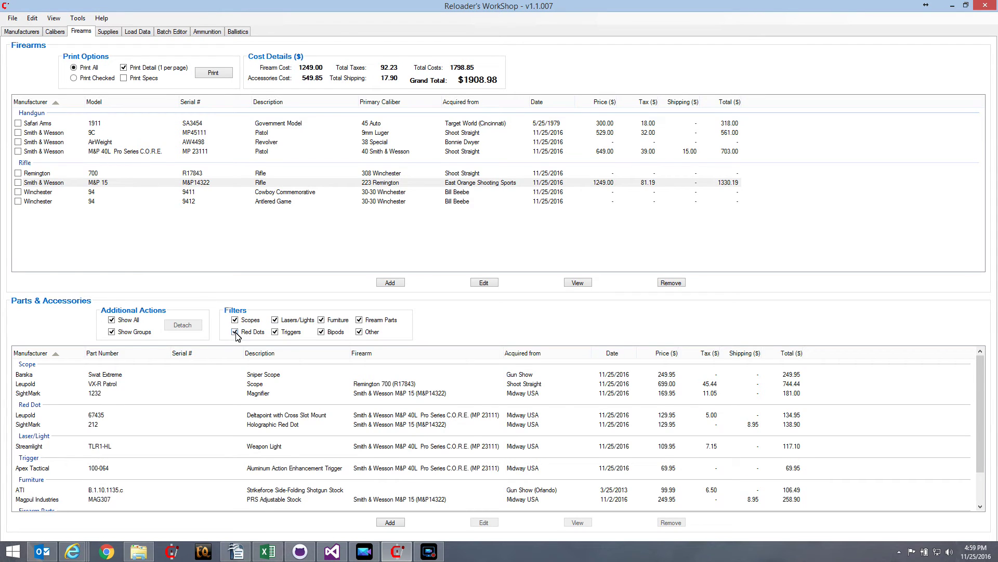
pyautogui.click(275, 332)
pyautogui.click(320, 319)
pyautogui.click(321, 331)
pyautogui.click(359, 331)
pyautogui.click(359, 320)
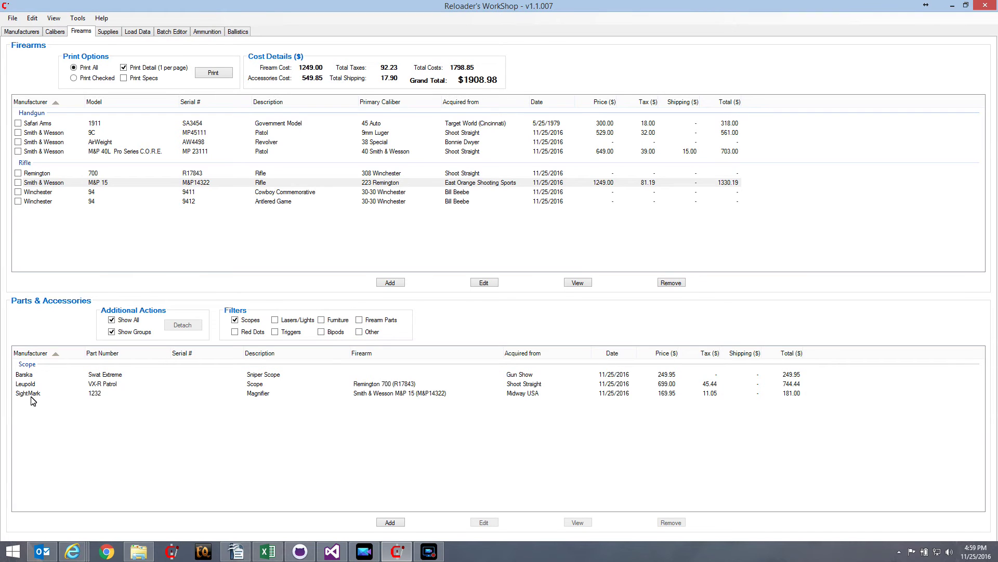
# - Include Triggers, Bipods, Red Dots, Lasers/Lights, Furniture, Firearm Parts and Other in the accessories list again
pyautogui.click(275, 332)
pyautogui.click(321, 332)
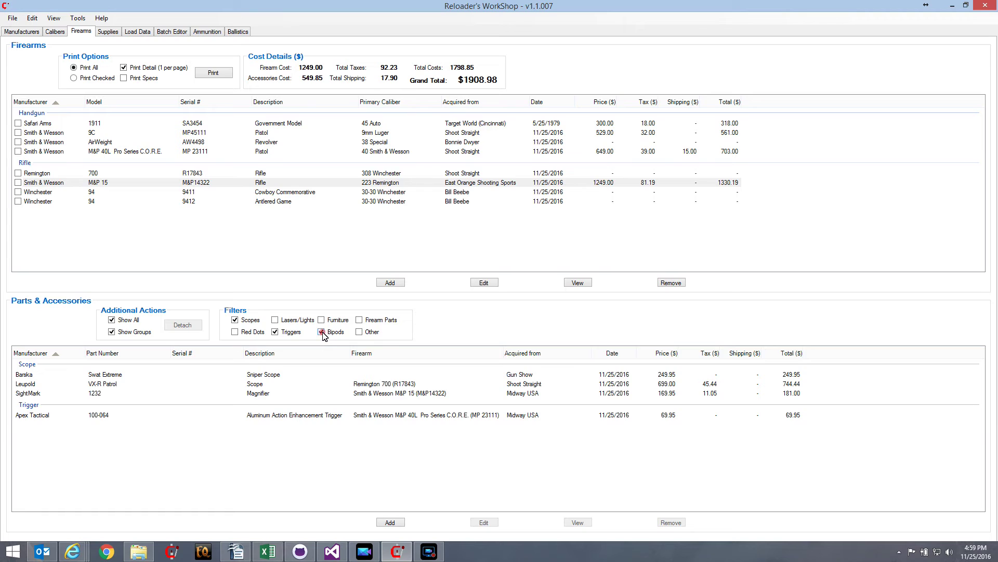
pyautogui.click(234, 333)
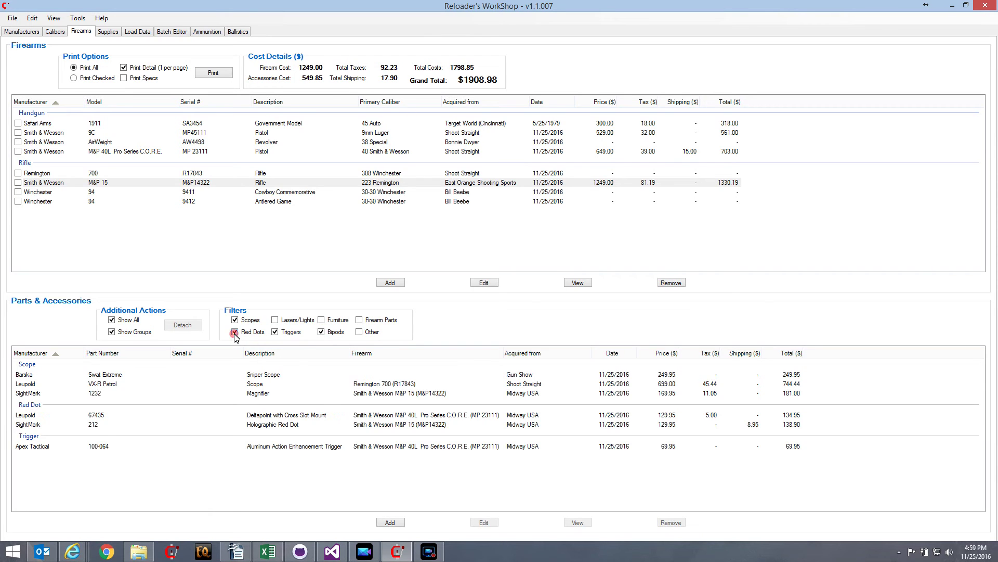
pyautogui.click(274, 321)
pyautogui.click(322, 320)
pyautogui.click(367, 321)
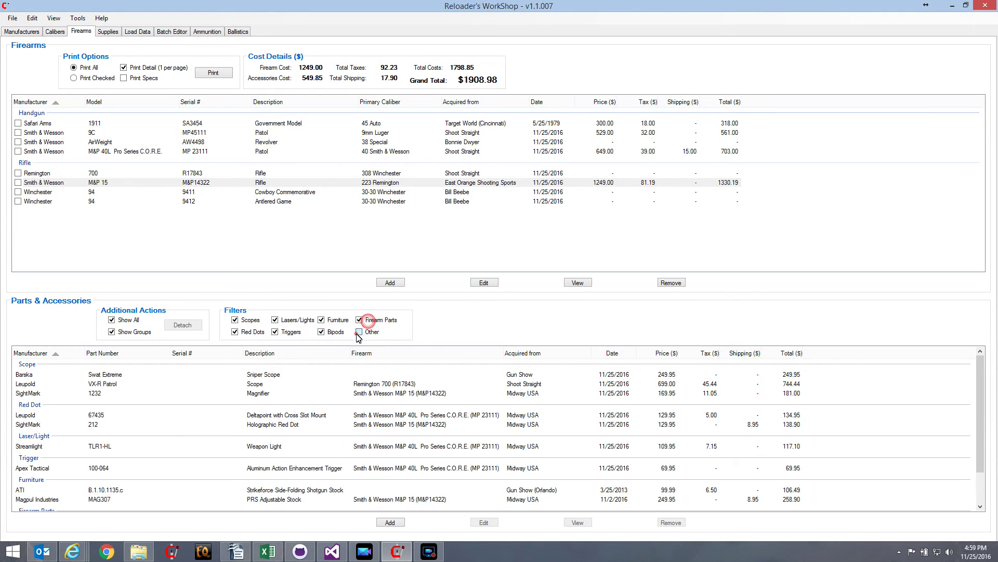
pyautogui.click(363, 332)
# - Examine the Firearm Parts, Furniture and Trigger types in a new accessory entry, and close it without adding anything
pyautogui.scroll(-3, 179, 440)
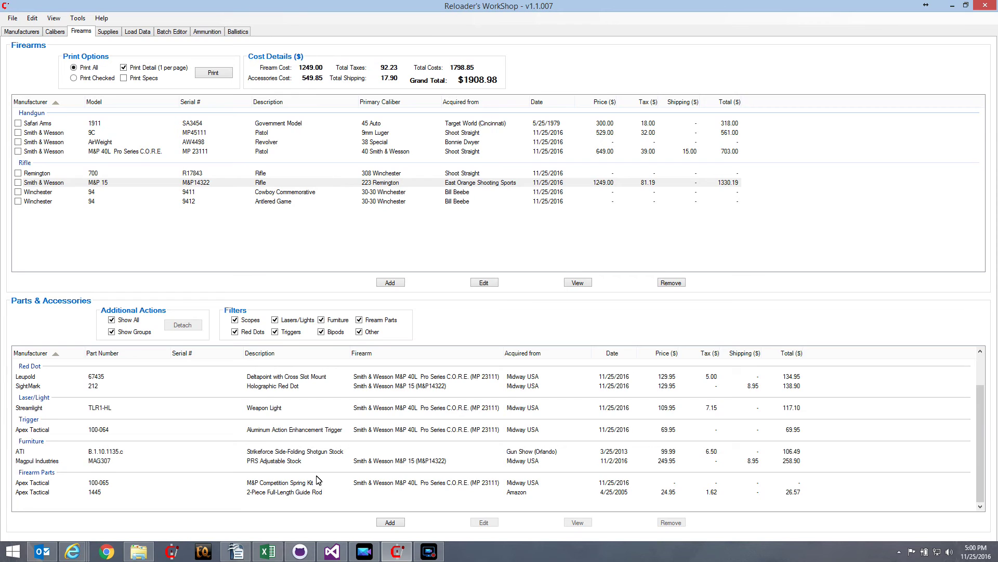
pyautogui.click(393, 522)
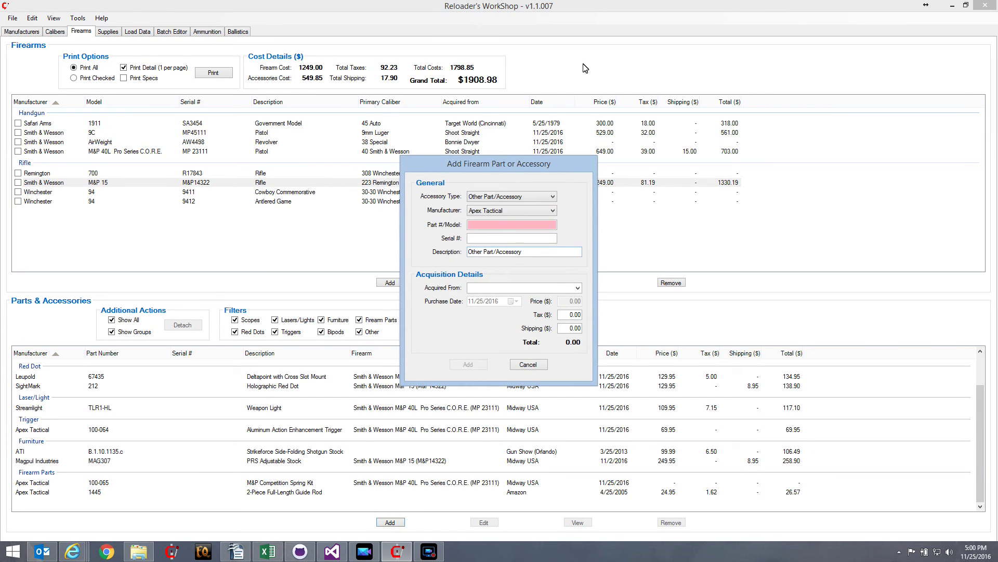
pyautogui.click(498, 198)
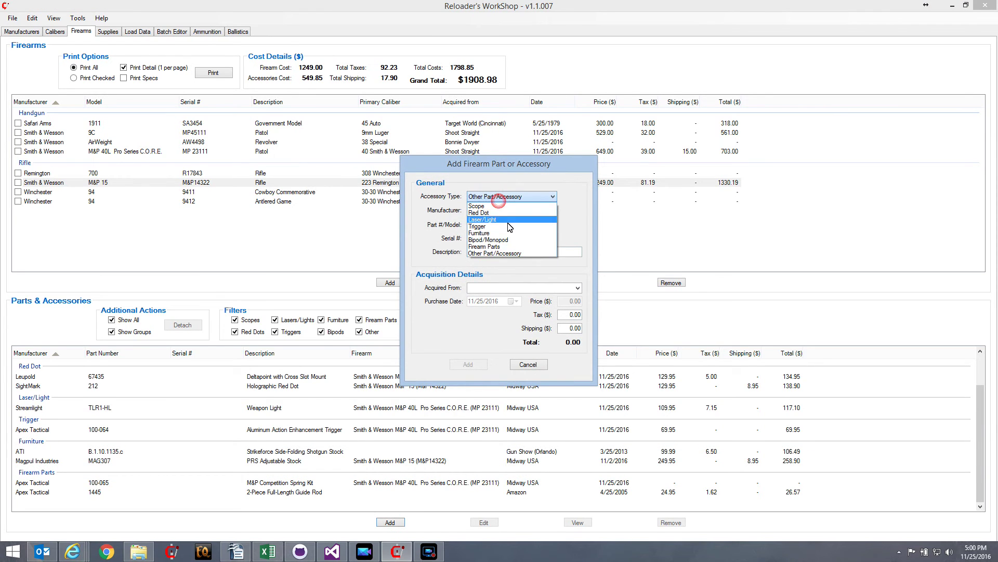
pyautogui.click(502, 246)
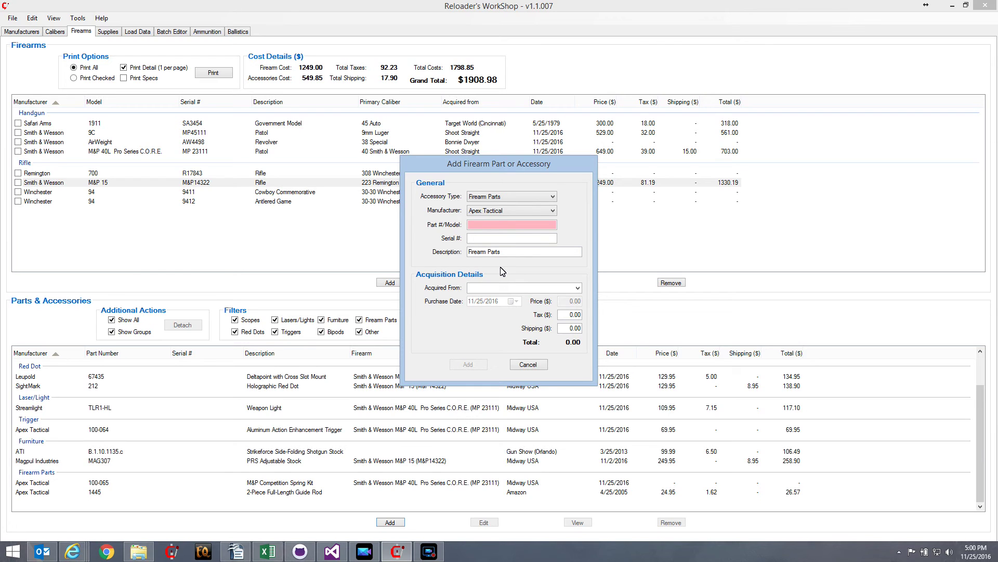
pyautogui.click(475, 196)
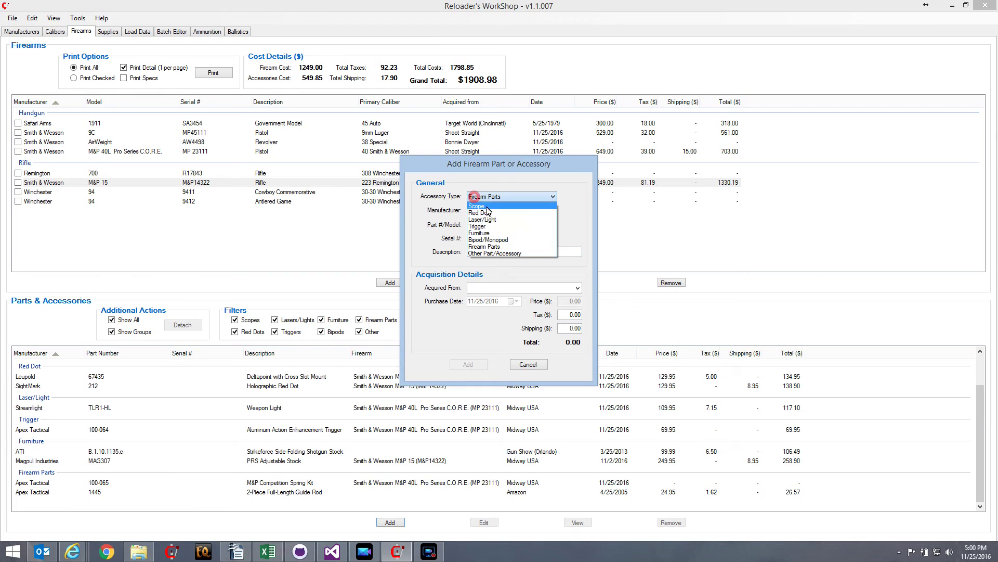
pyautogui.click(492, 234)
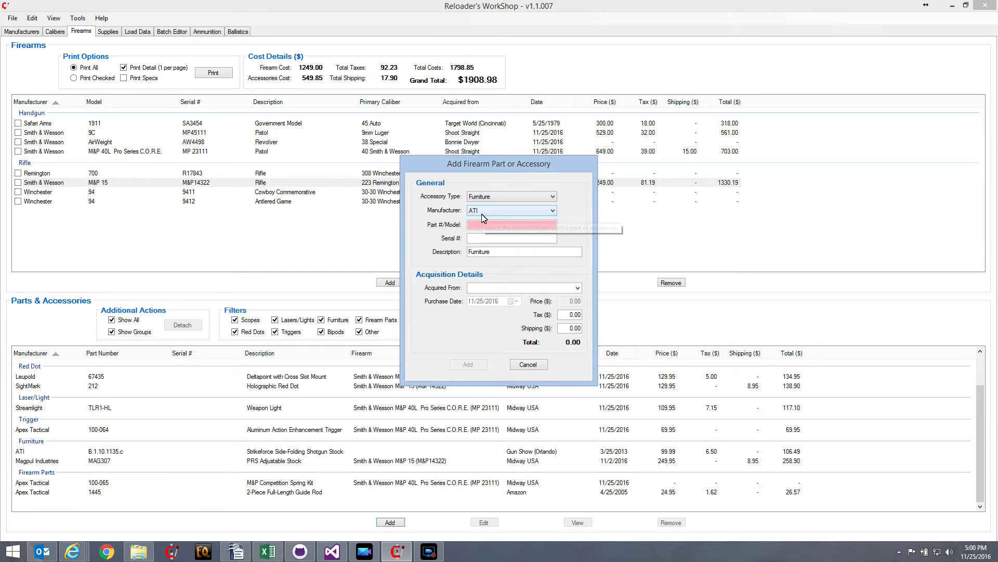
pyautogui.click(494, 197)
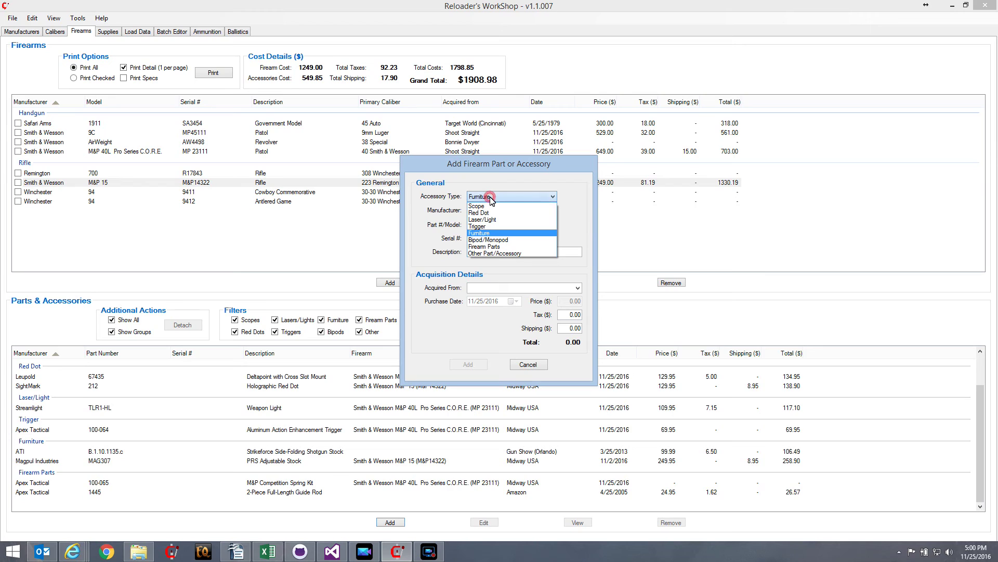
pyautogui.click(504, 227)
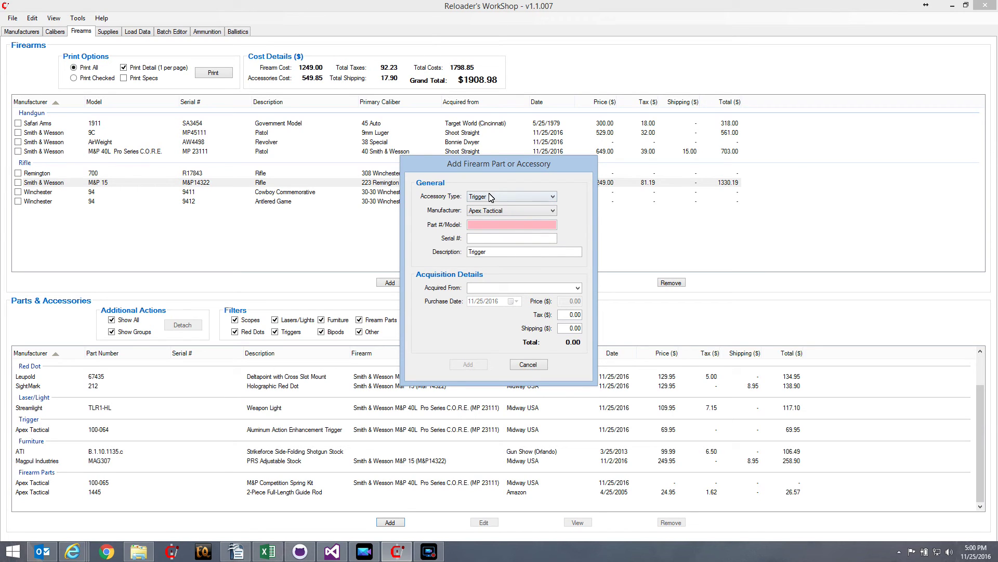
pyautogui.click(528, 364)
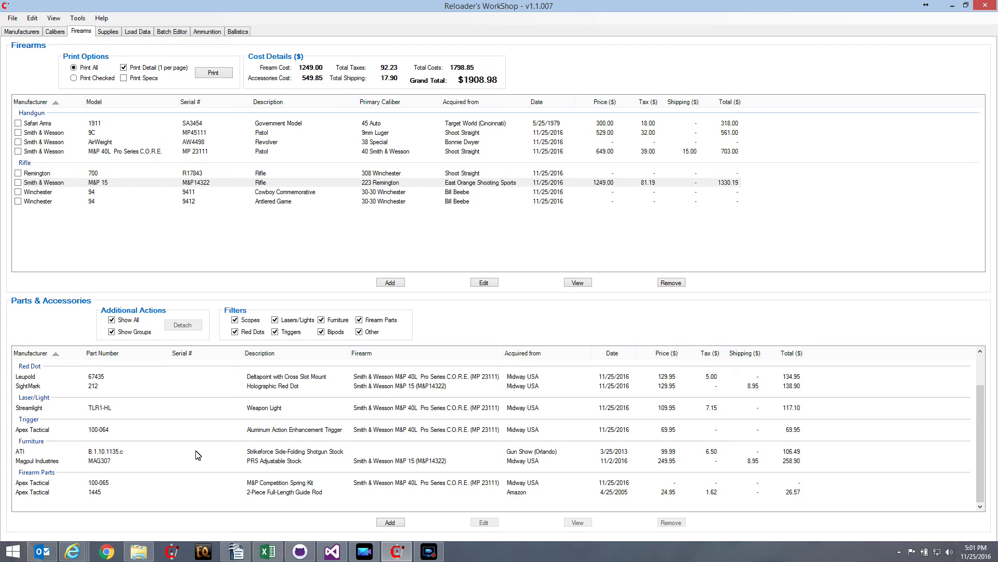
# - Examine the specs, image and acquisition details of the Smith & Wesson M&P 15, and close its records without changes
pyautogui.click(484, 283)
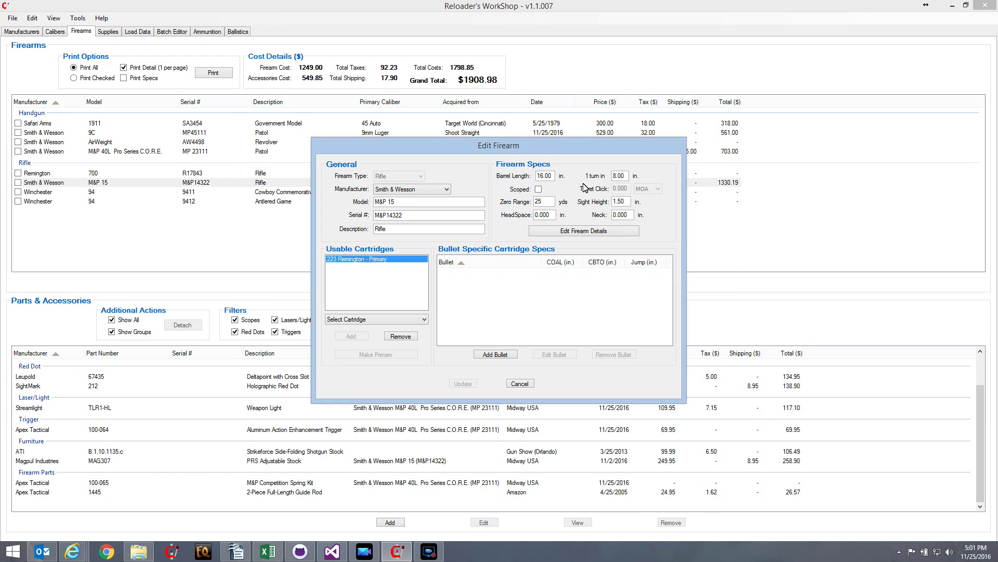
pyautogui.click(581, 233)
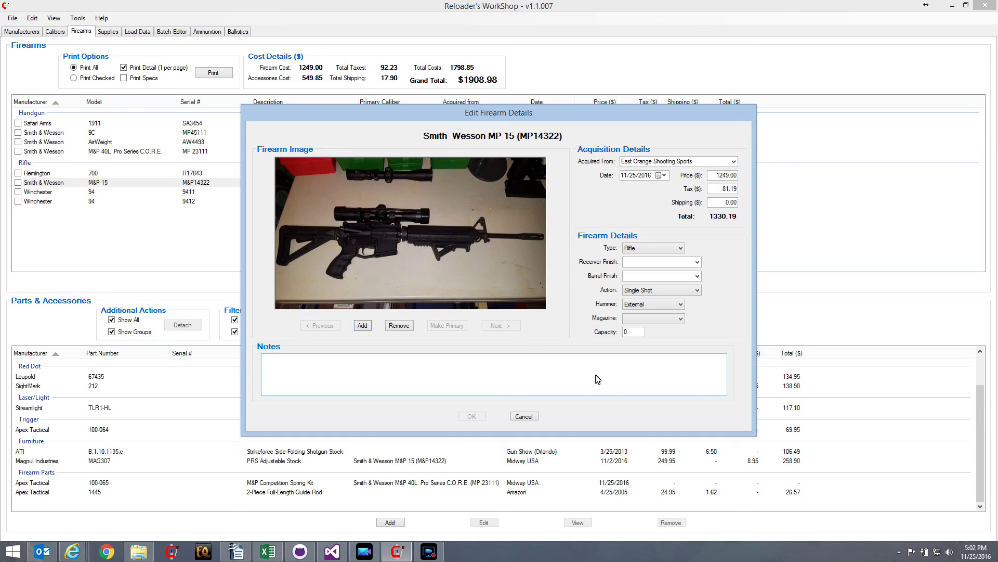
pyautogui.click(531, 417)
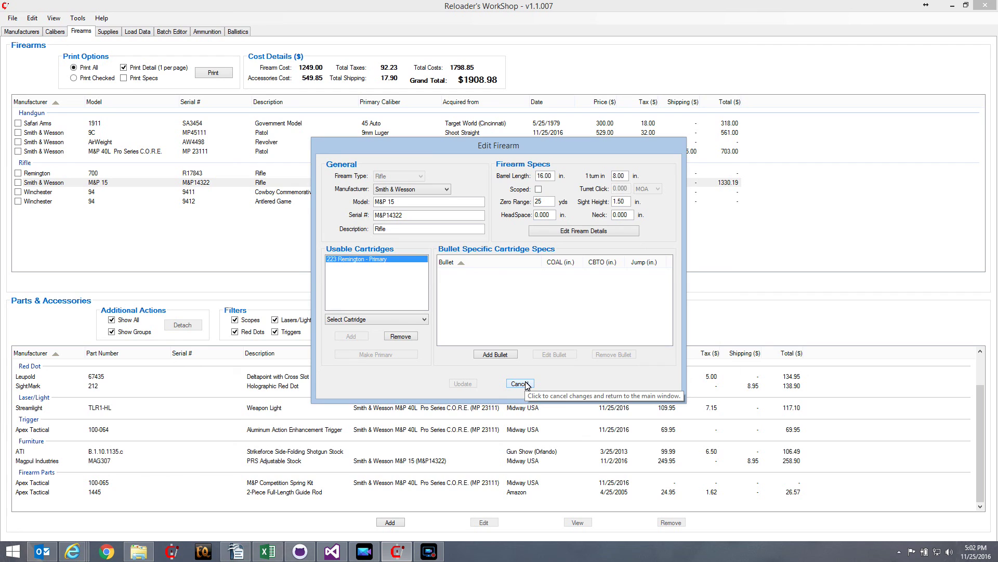
pyautogui.click(520, 384)
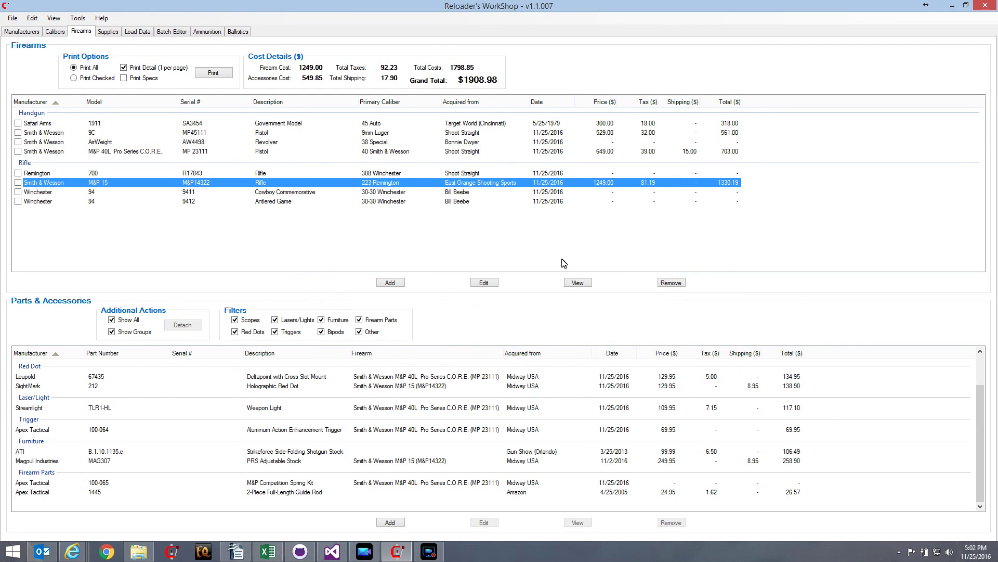